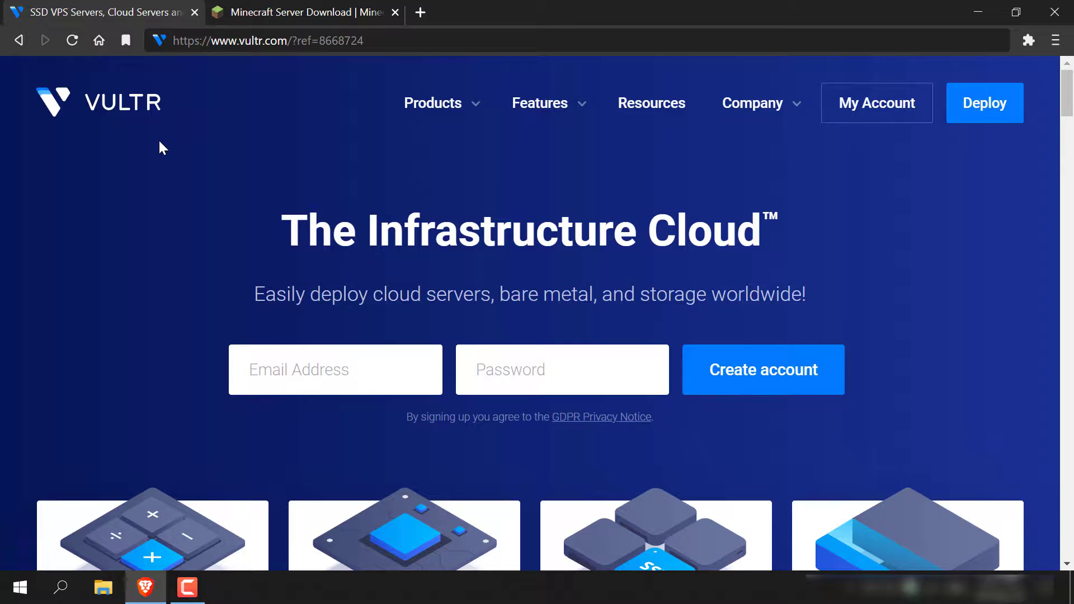
# Reload vultr.com without the referral code and go to the account dashboard
pyautogui.click(406, 39)
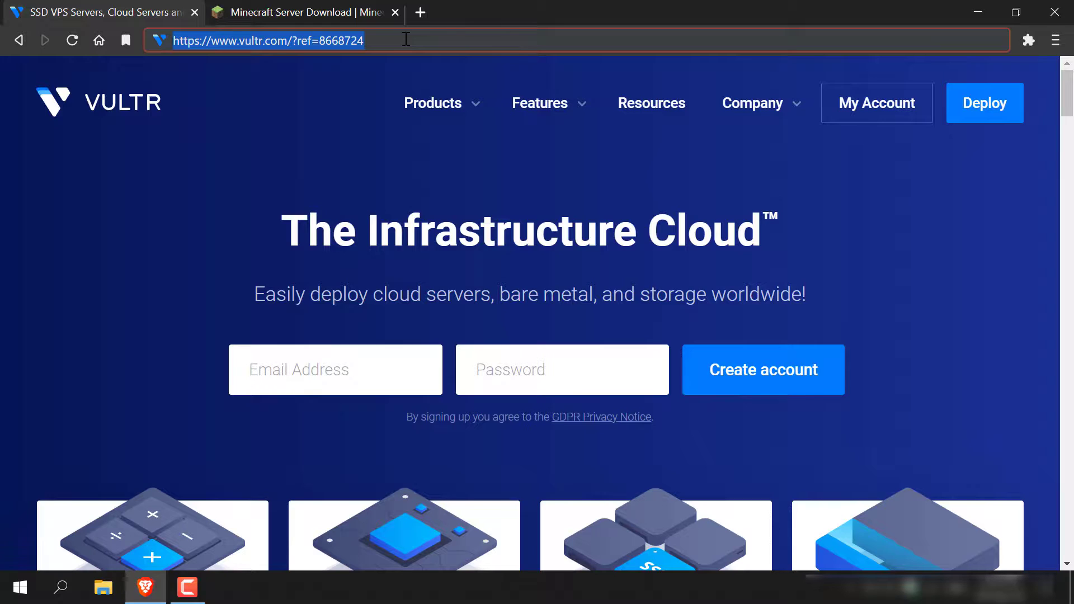
pyautogui.press('Return')
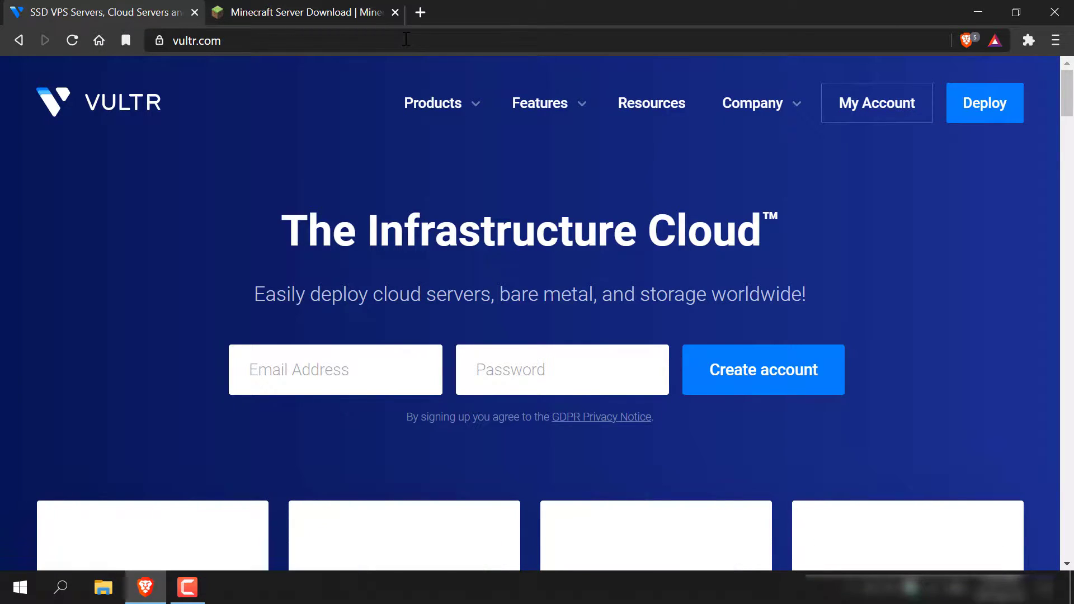
pyautogui.click(352, 367)
pyautogui.click(870, 126)
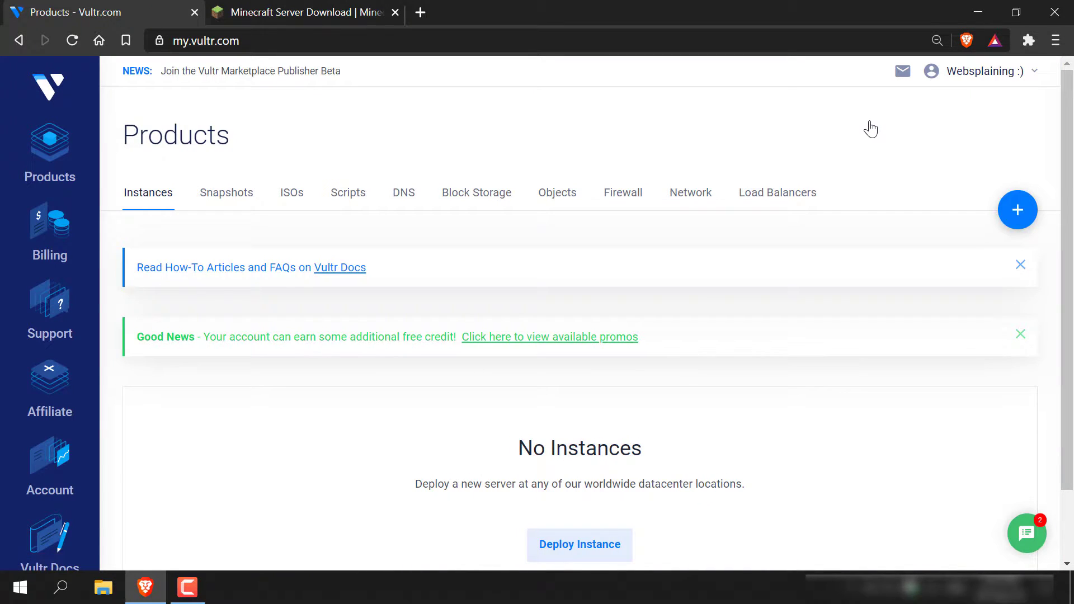
# Check the Billing page, return to Products, and start deploying a new Cloud Compute server
pyautogui.click(58, 234)
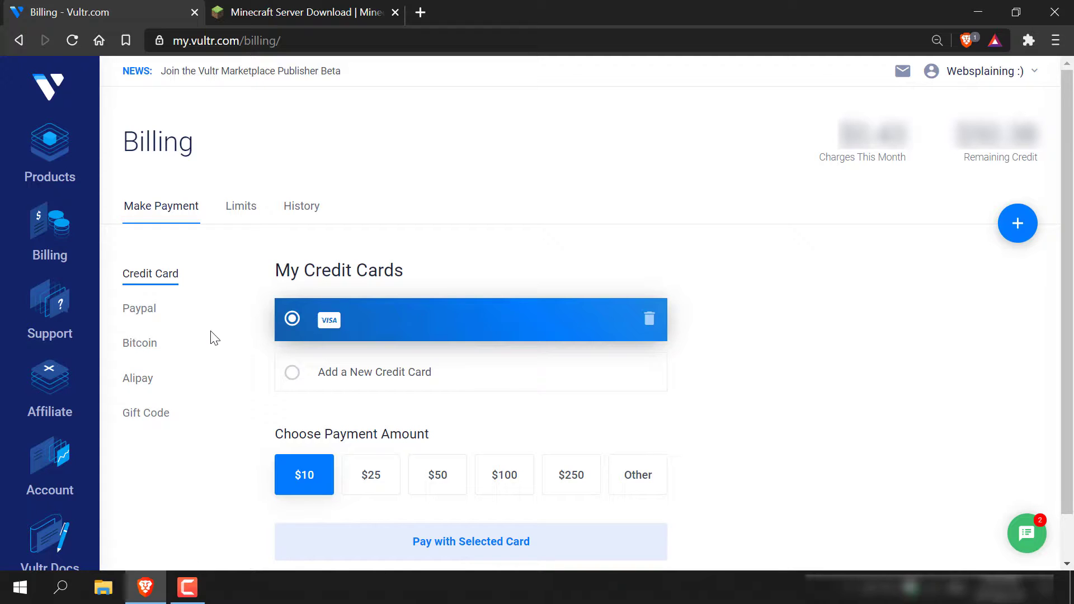
pyautogui.click(54, 166)
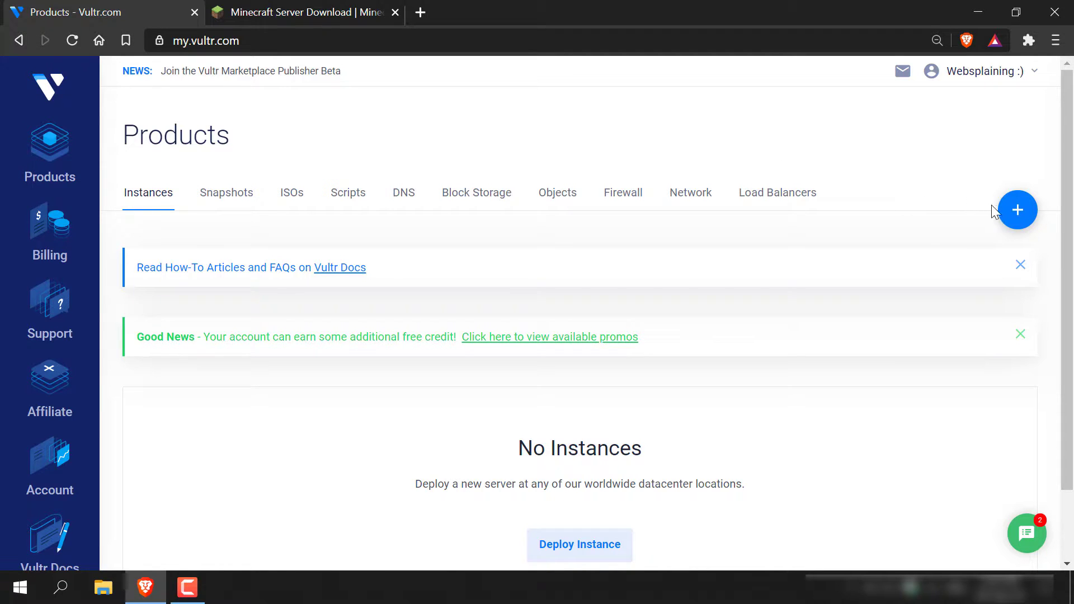
pyautogui.click(1027, 217)
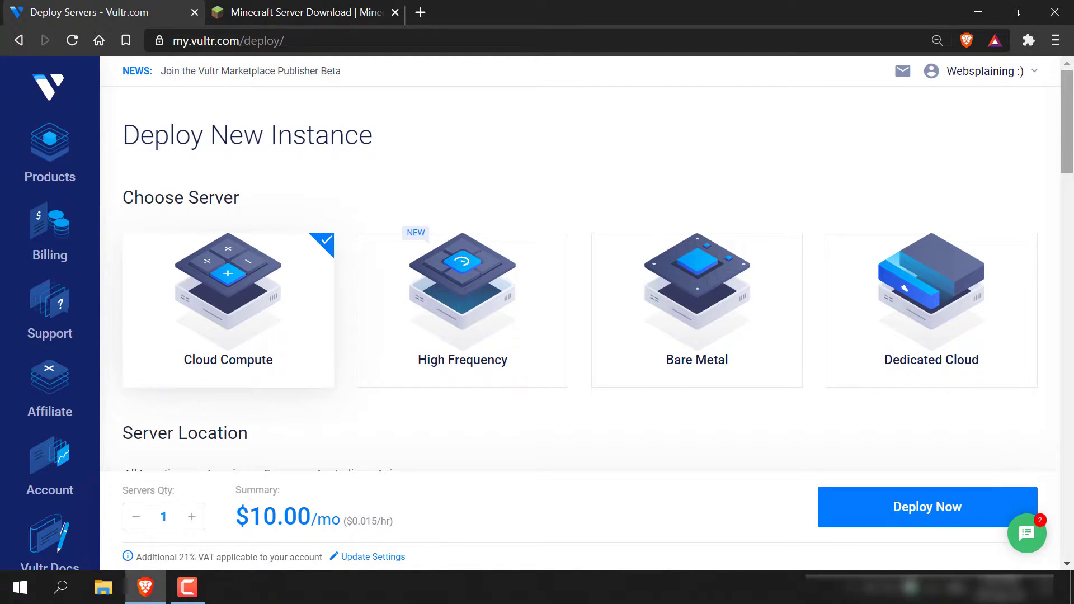
# Set the server location to London and the operating system to Ubuntu 20.04 x64
pyautogui.moveTo(1073, 109); pyautogui.dragTo(1072, 184)
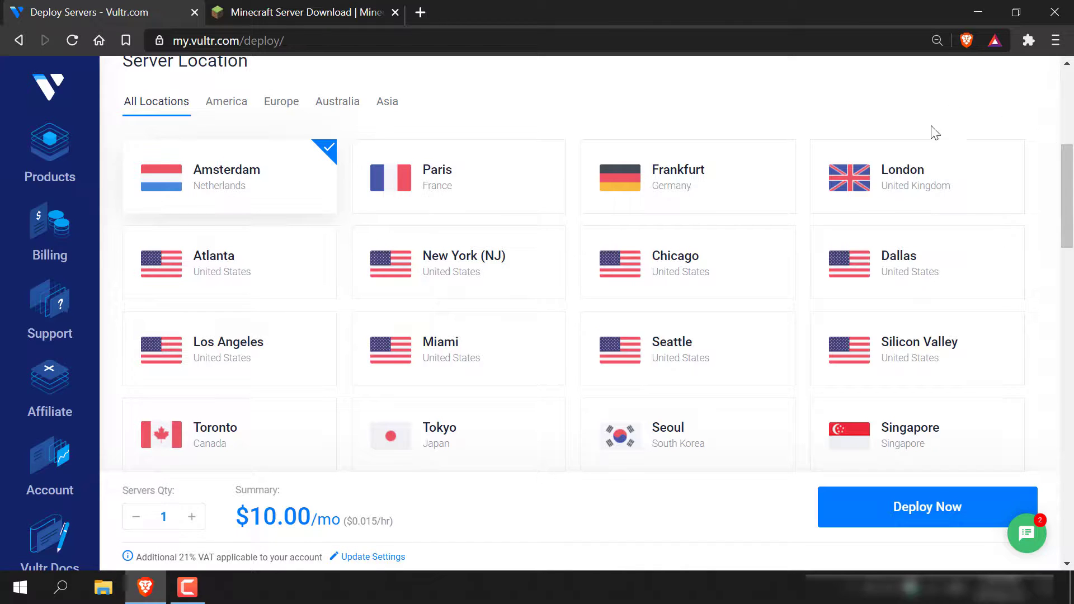
pyautogui.click(926, 173)
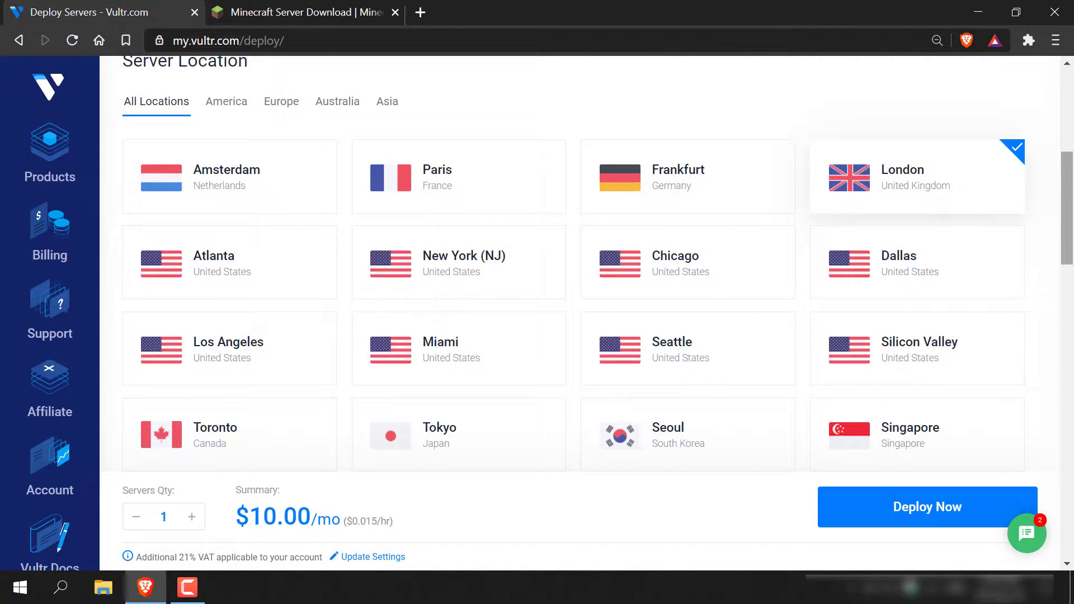
pyautogui.moveTo(1071, 183); pyautogui.dragTo(1073, 303)
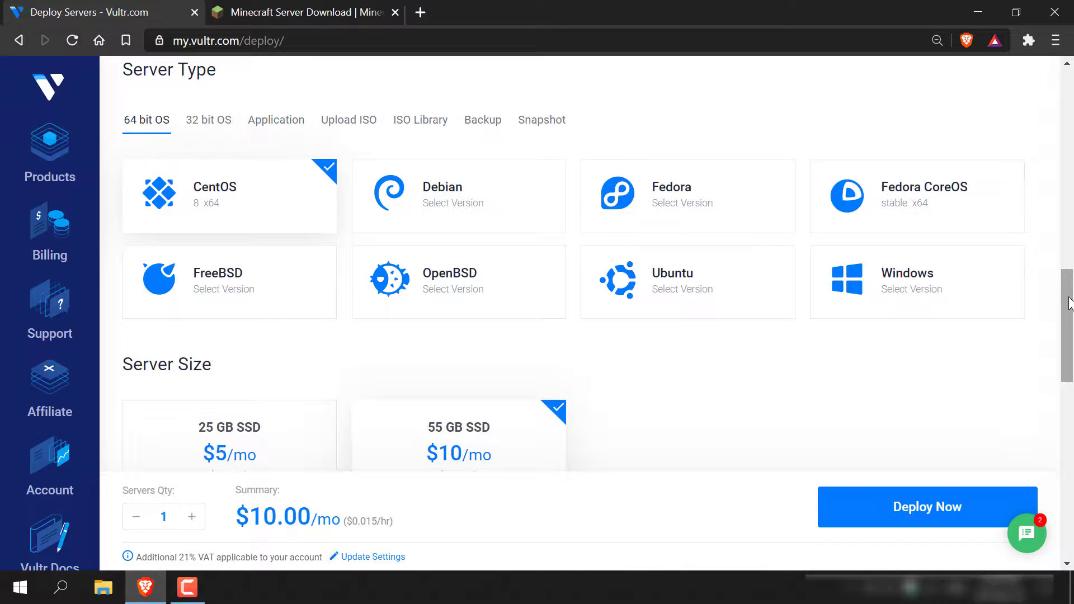
pyautogui.click(718, 305)
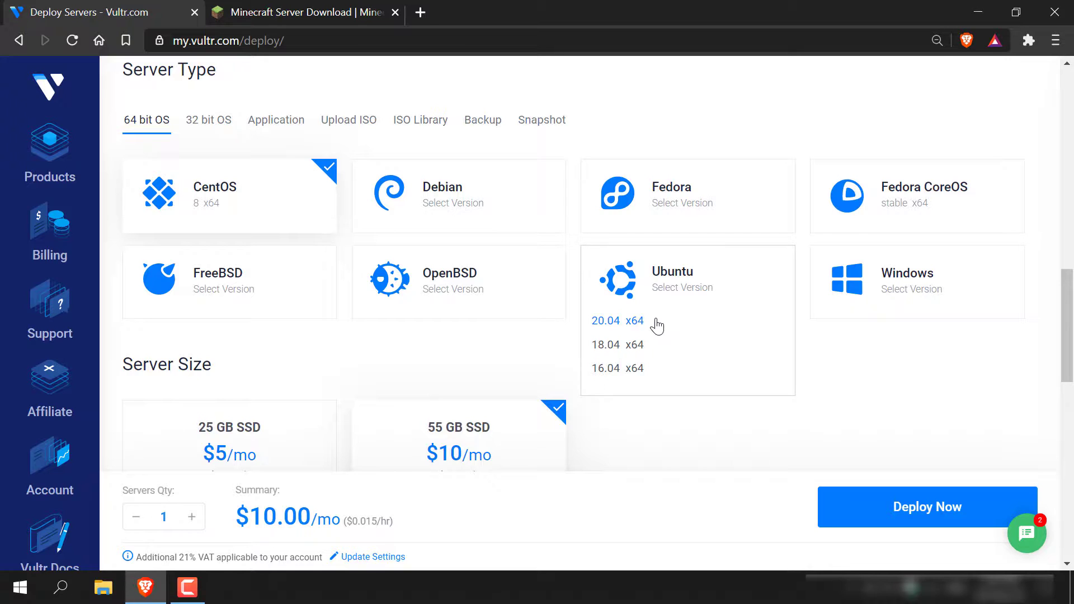
pyautogui.click(657, 326)
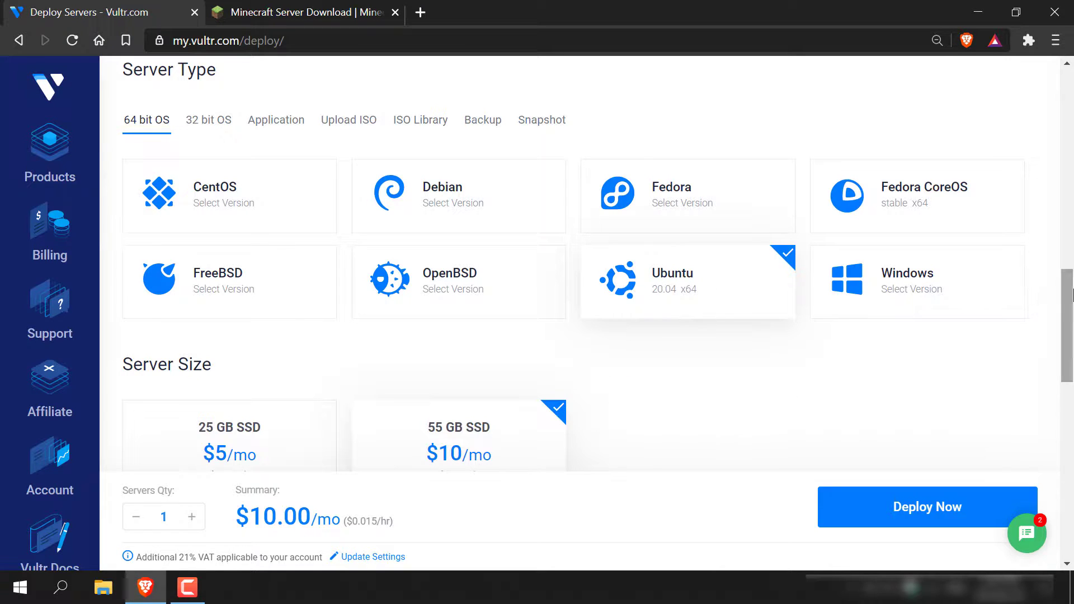
pyautogui.scroll(-2, 1068, 336)
pyautogui.scroll(-3, 1069, 345)
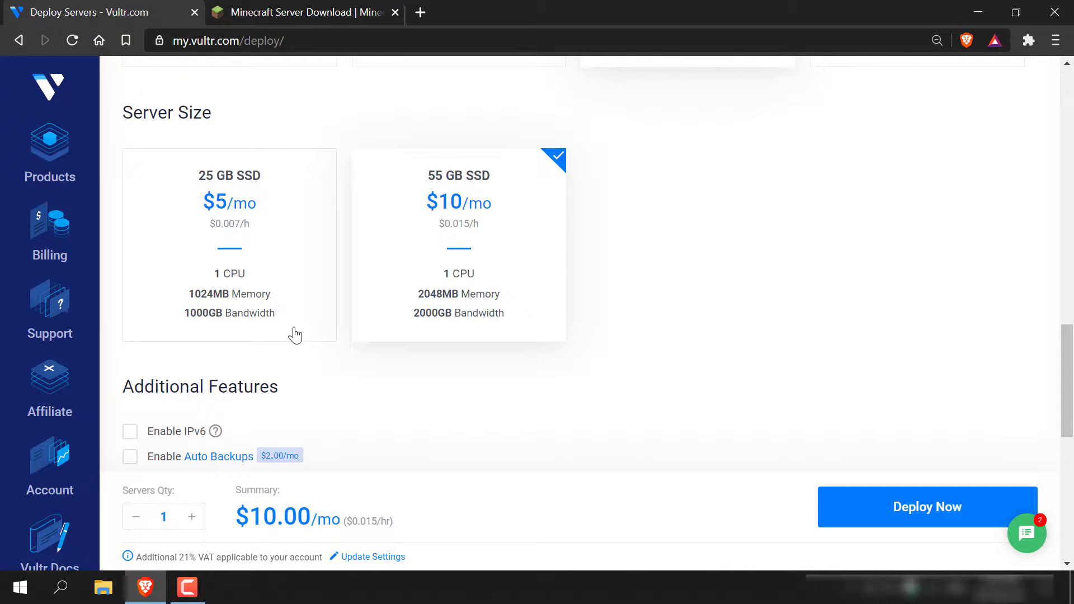
# Select the 25 GB SSD plan at $5/mo
pyautogui.click(294, 335)
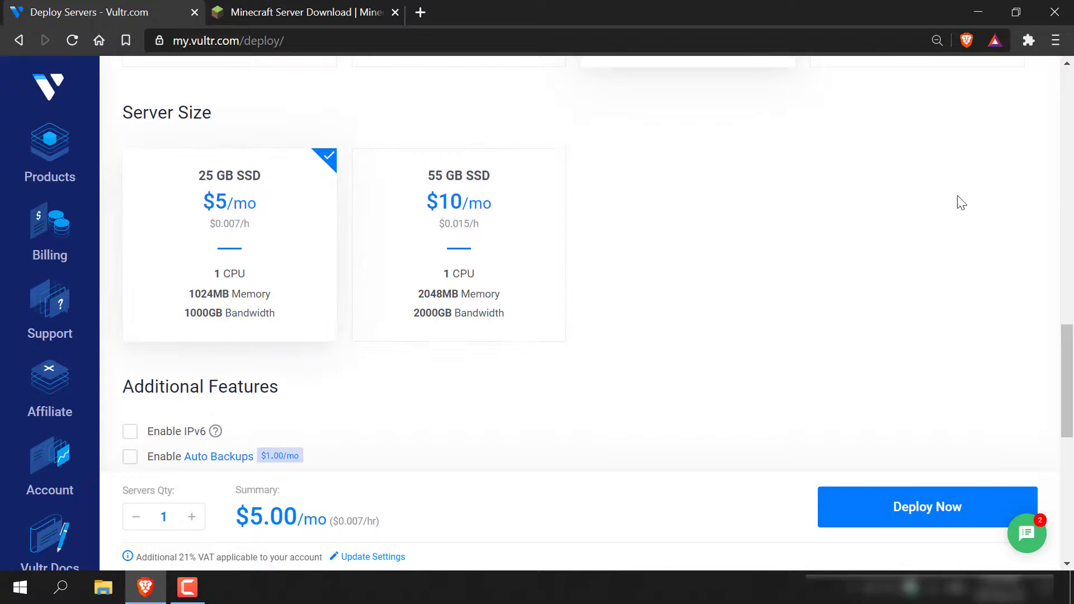
pyautogui.moveTo(1068, 361); pyautogui.dragTo(1071, 408)
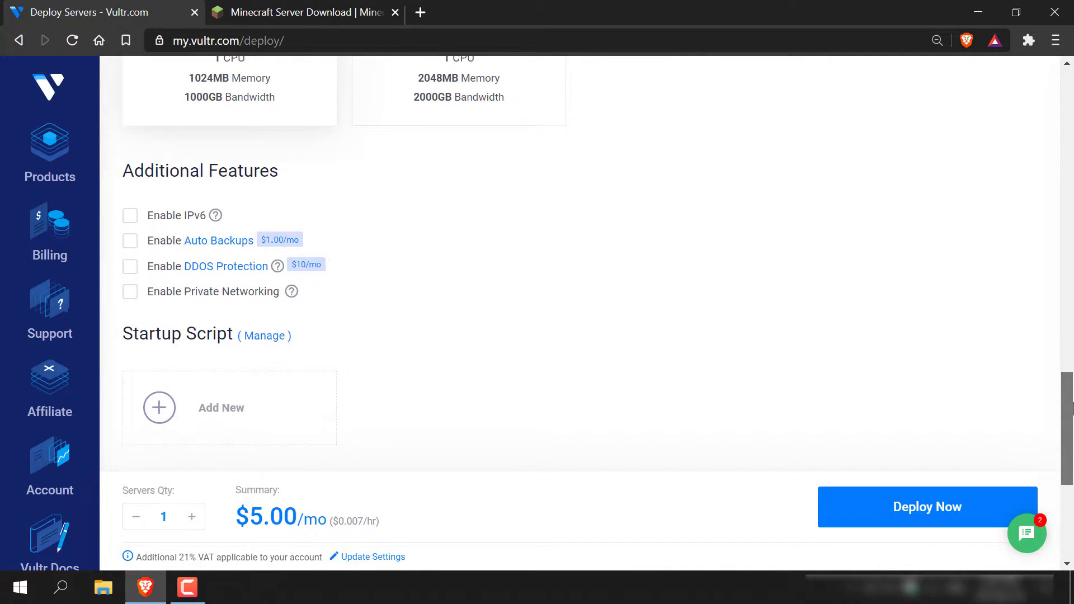
pyautogui.moveTo(1069, 381); pyautogui.dragTo(1069, 420)
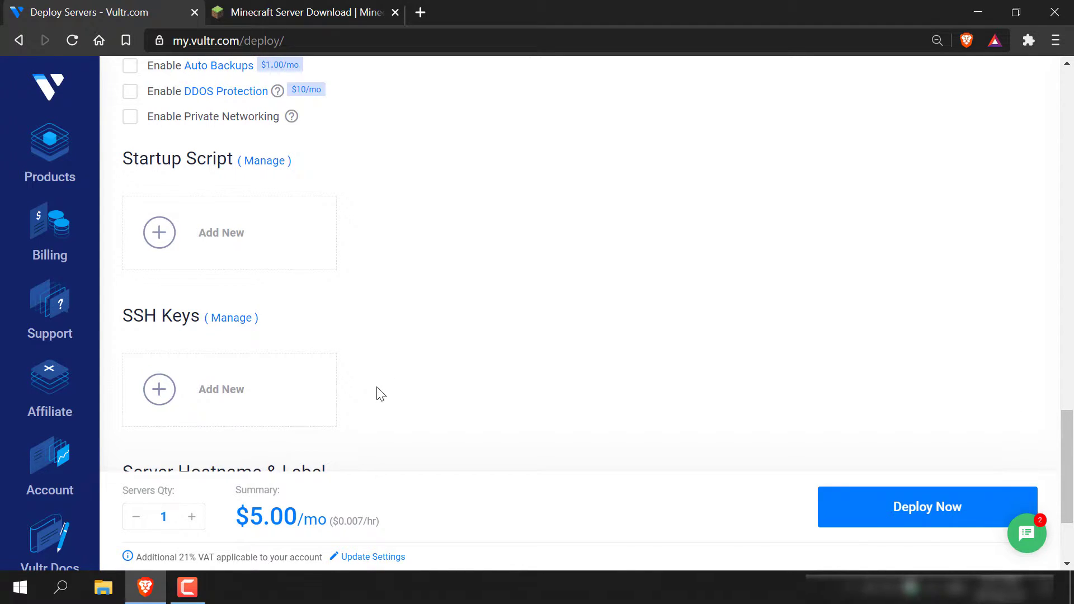
pyautogui.moveTo(1068, 453); pyautogui.dragTo(1068, 486)
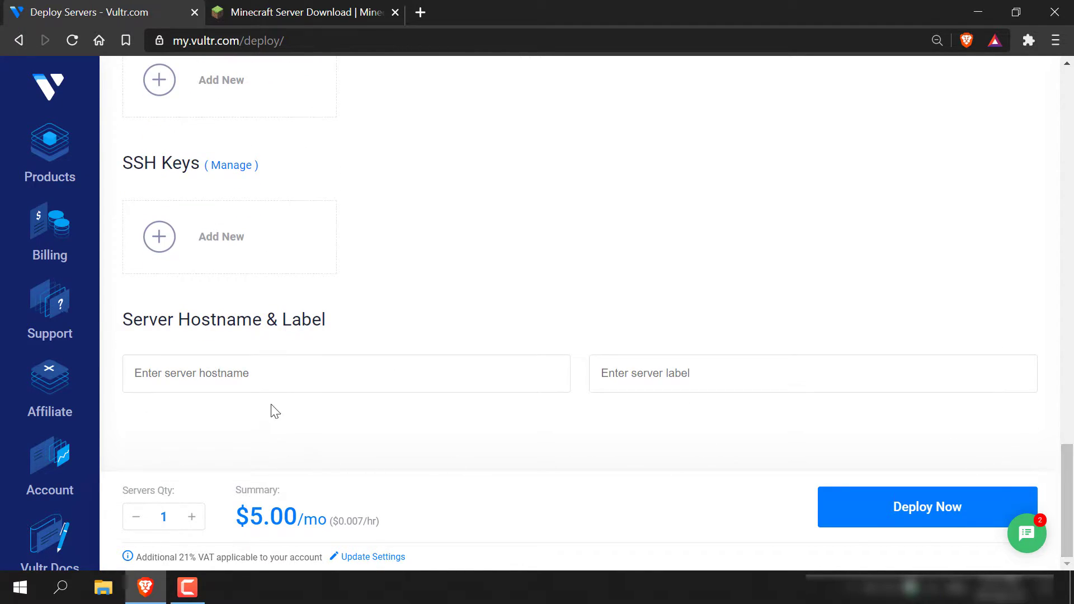
# Set the hostname to Minecraft_Bedrock_Edition_Server and deploy the server
pyautogui.click(287, 373)
pyautogui.write('Mi')
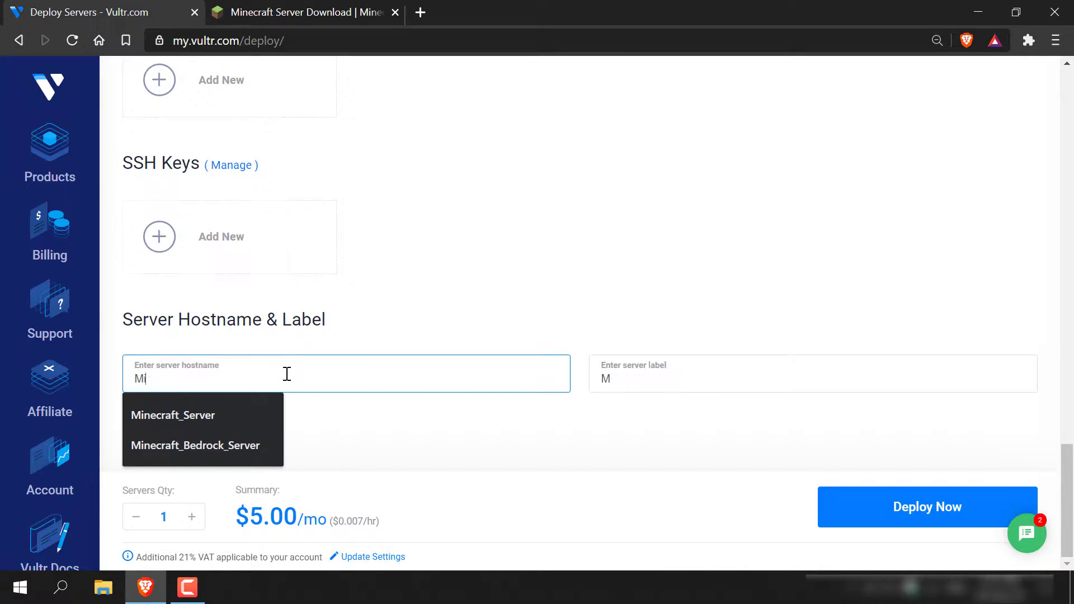
pyautogui.write('necraft_Be')
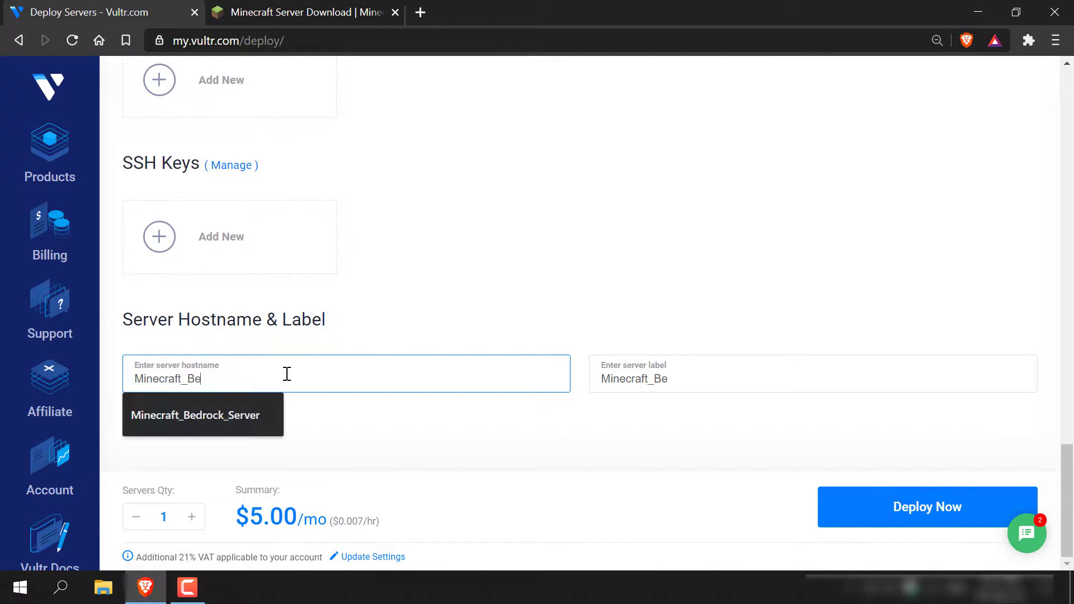
pyautogui.write('drock_Edit')
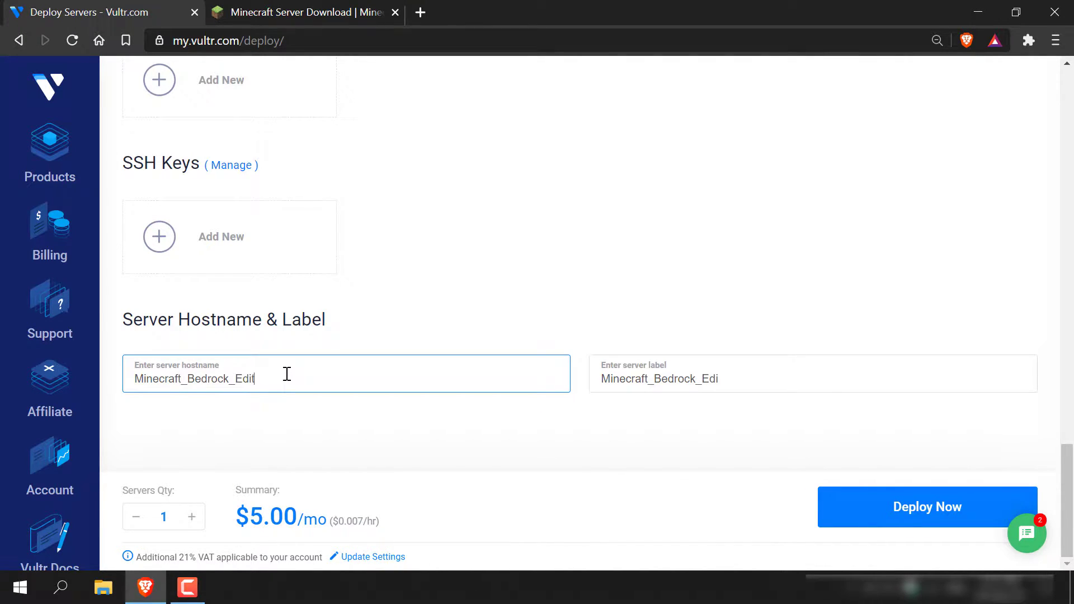
pyautogui.write('ion_Server')
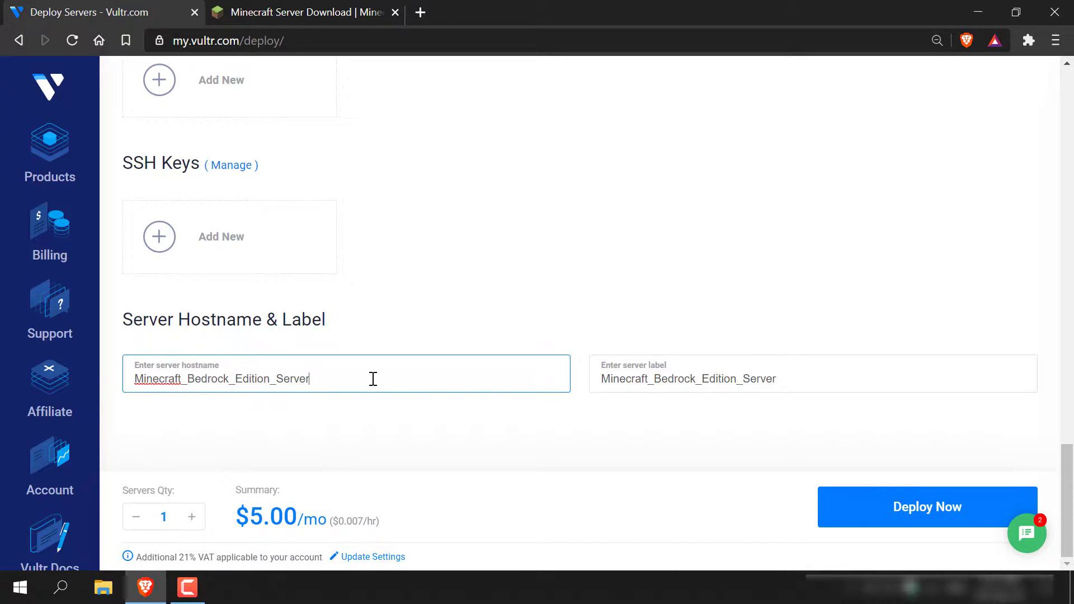
pyautogui.click(895, 510)
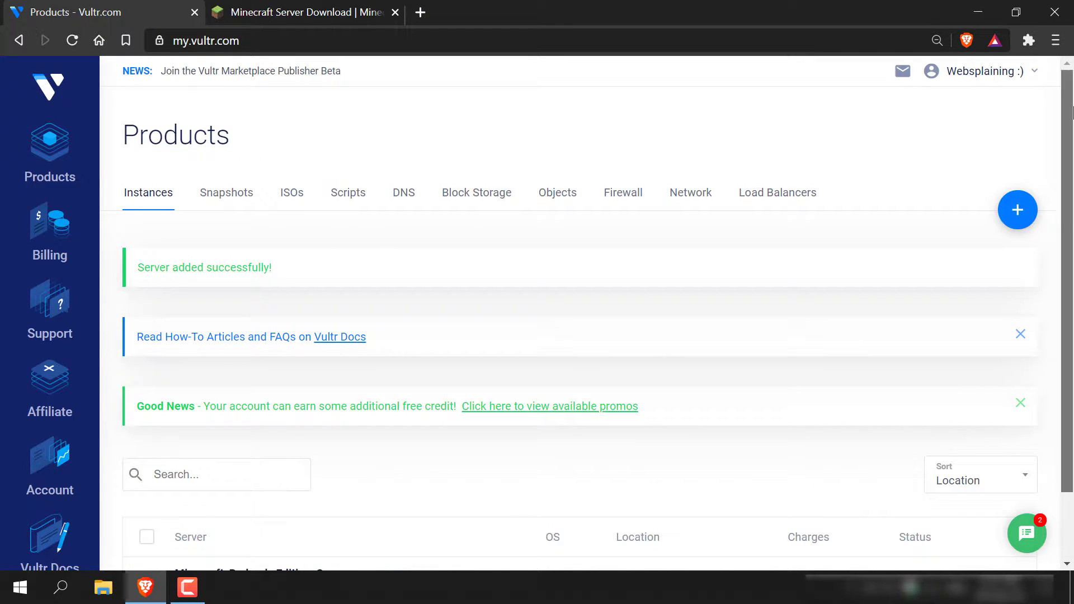
# View the Minecraft_Bedrock_Edition_Server overview, reveal its root password, minimize the browser, and launch PuTTY
pyautogui.scroll(-2, 1072, 112)
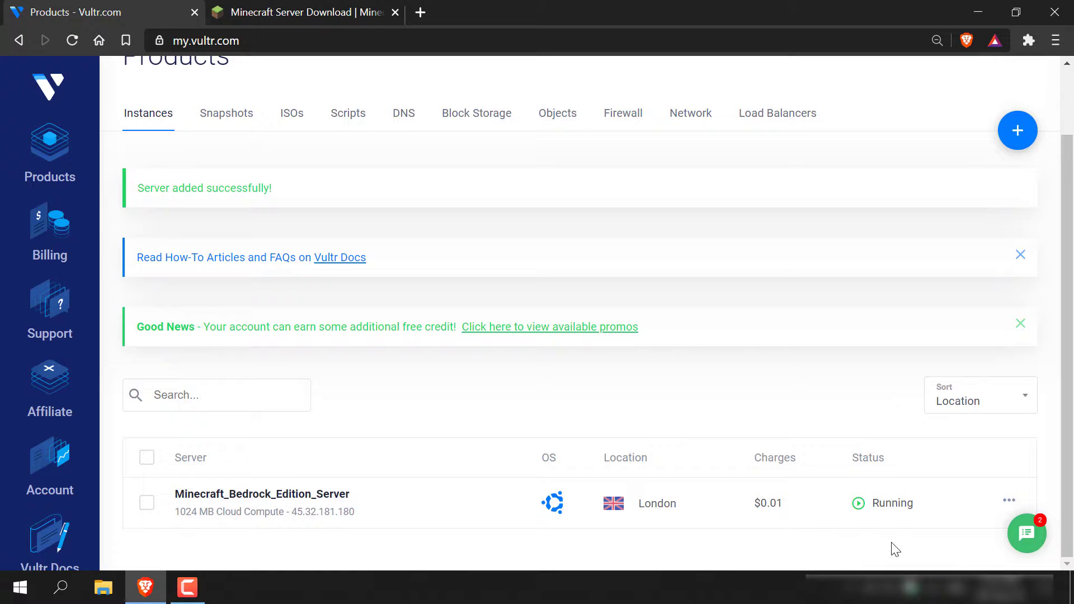
pyautogui.click(333, 495)
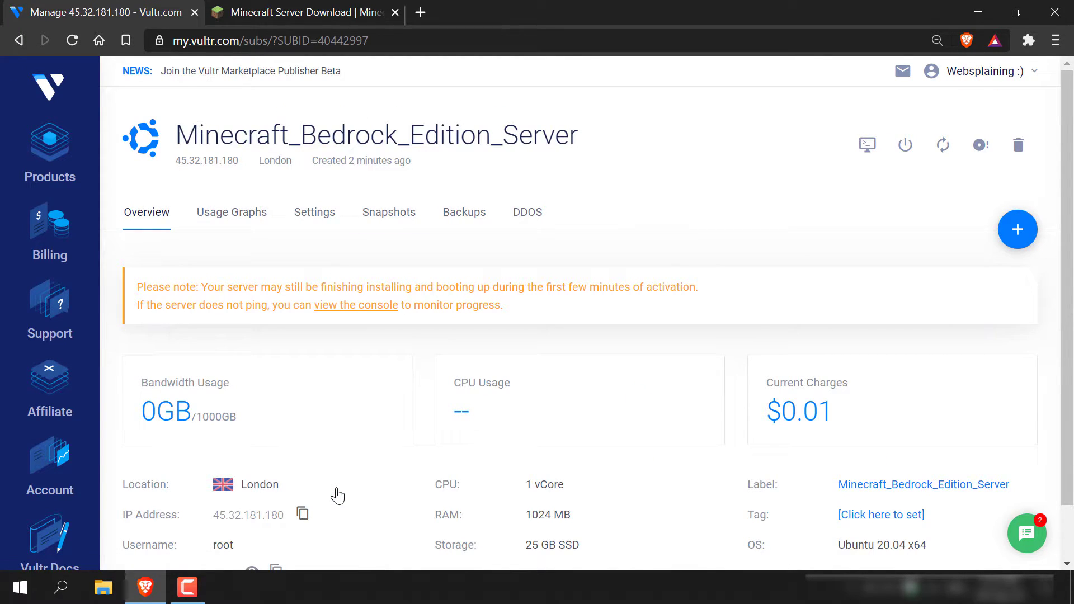
pyautogui.scroll(-1, 337, 495)
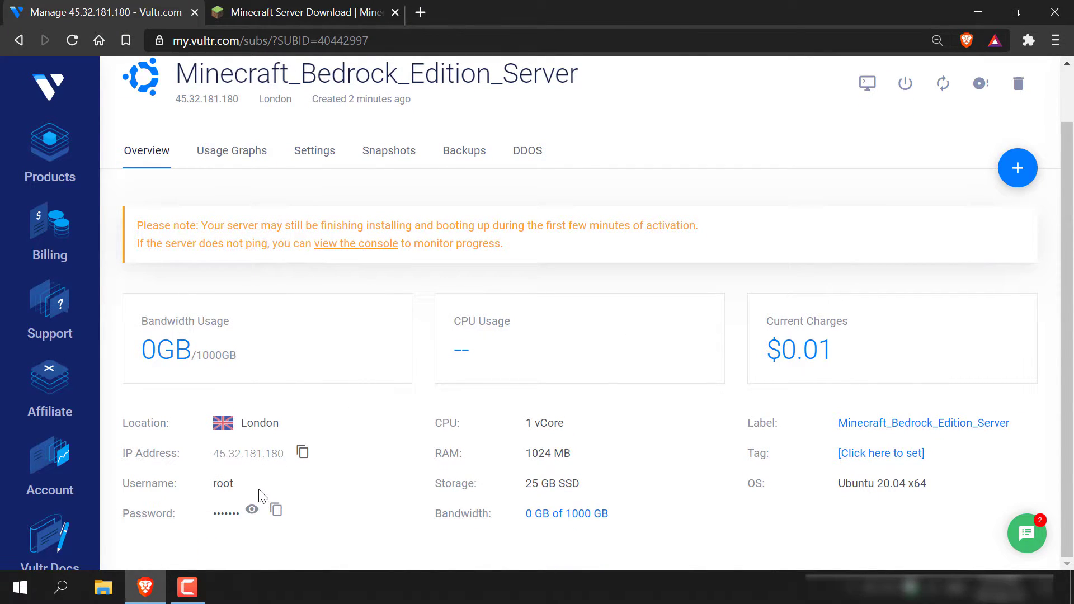
pyautogui.click(251, 510)
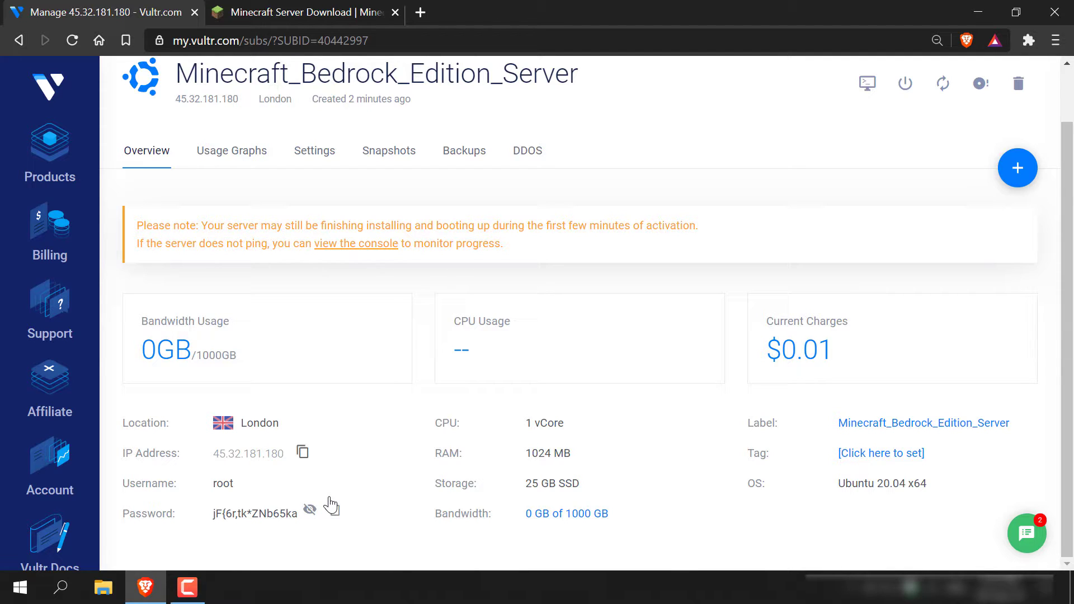
pyautogui.click(970, 10)
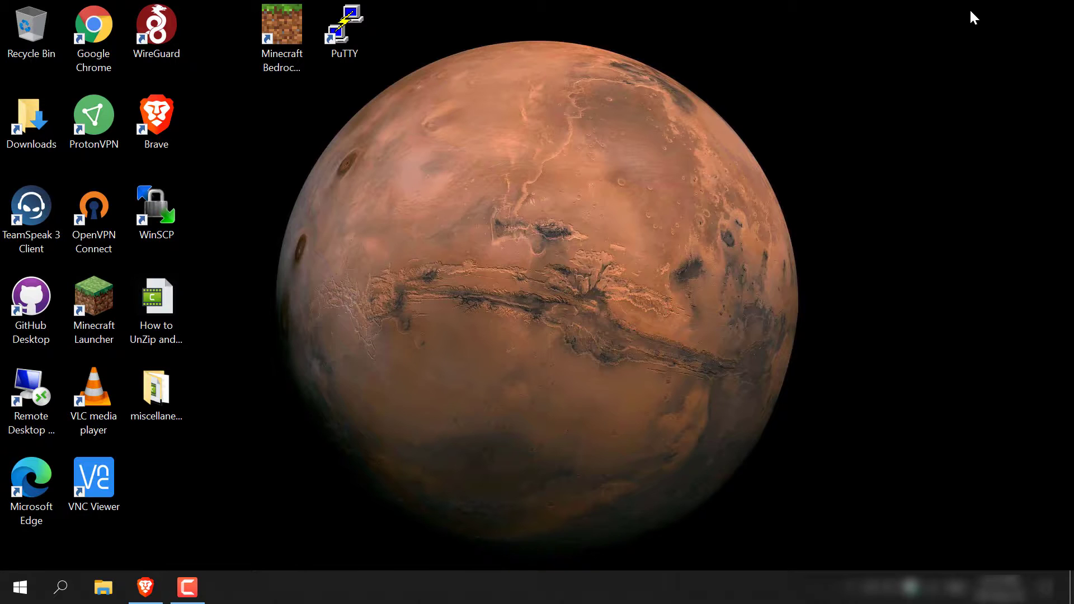
pyautogui.doubleClick(365, 37)
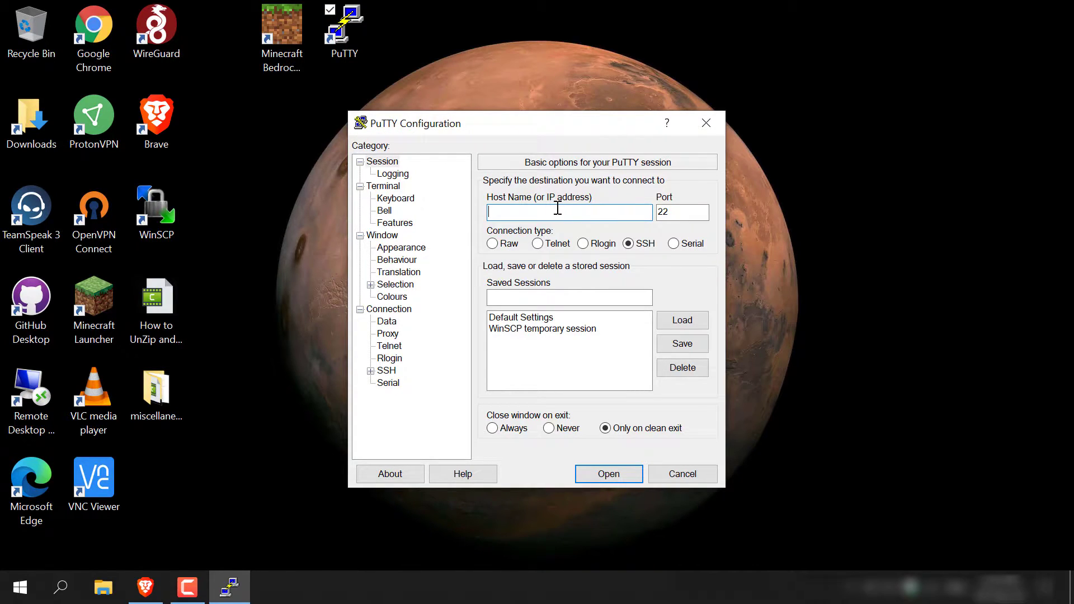
# Enter the server IP 45.32.181.180 as PuTTY's host name and open the SSH connection
pyautogui.click(145, 587)
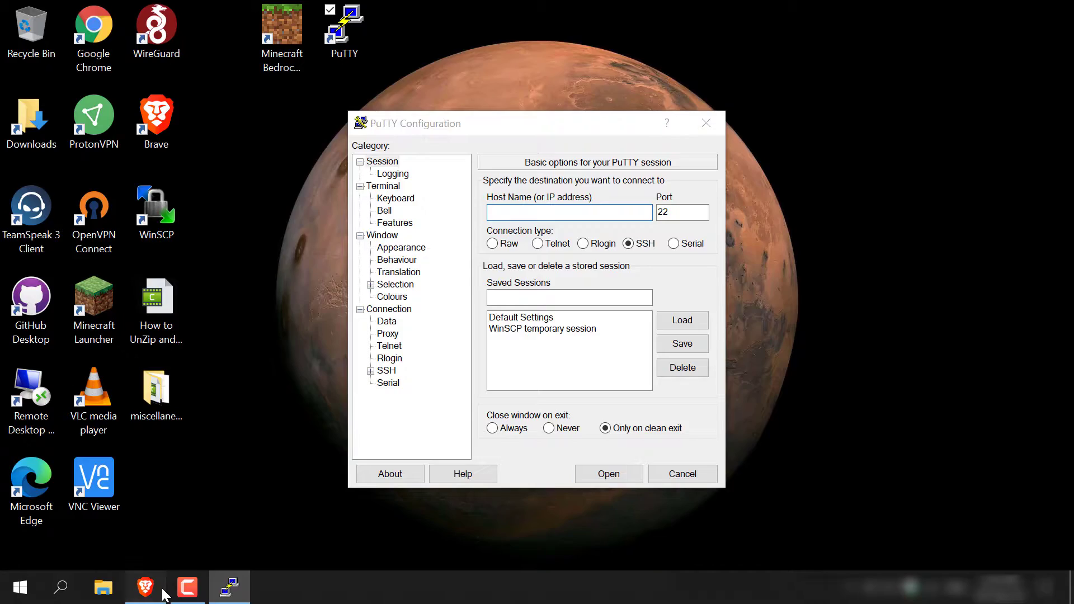
pyautogui.click(303, 453)
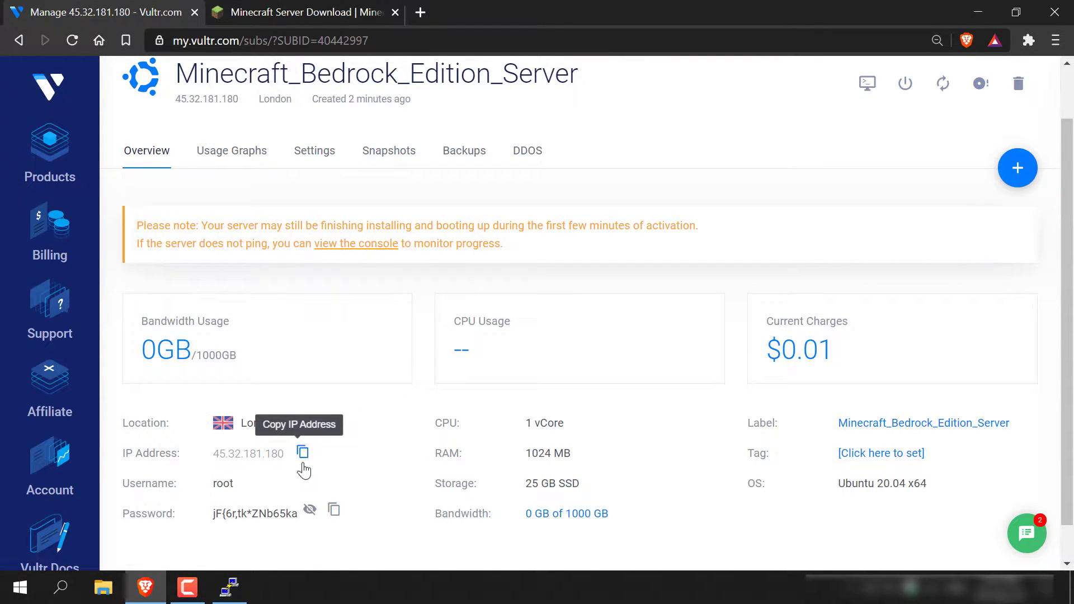
pyautogui.click(230, 594)
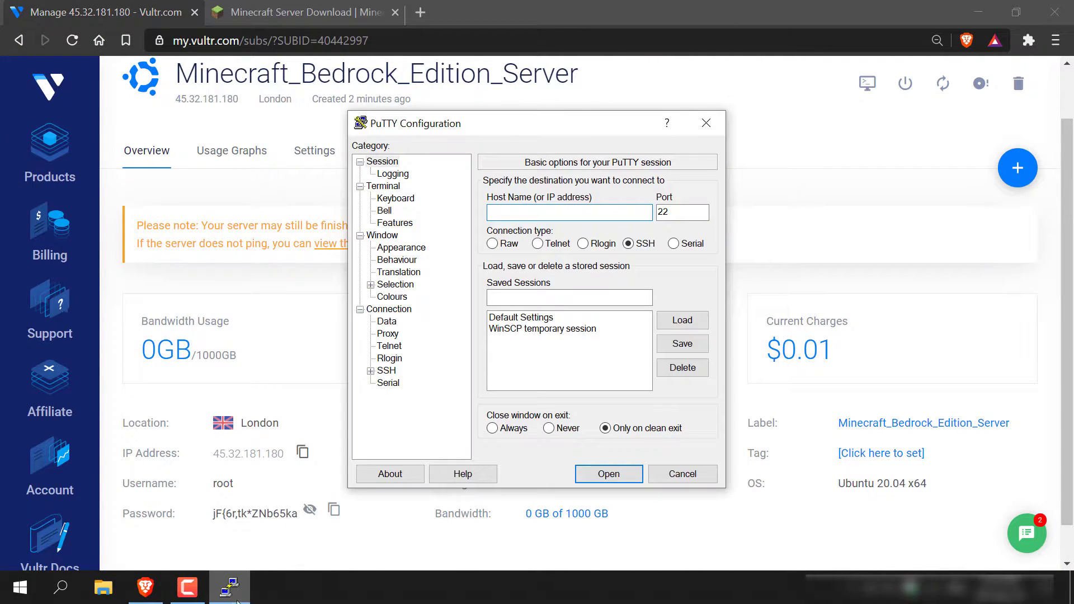
pyautogui.hotkey('ctrl', 'v')
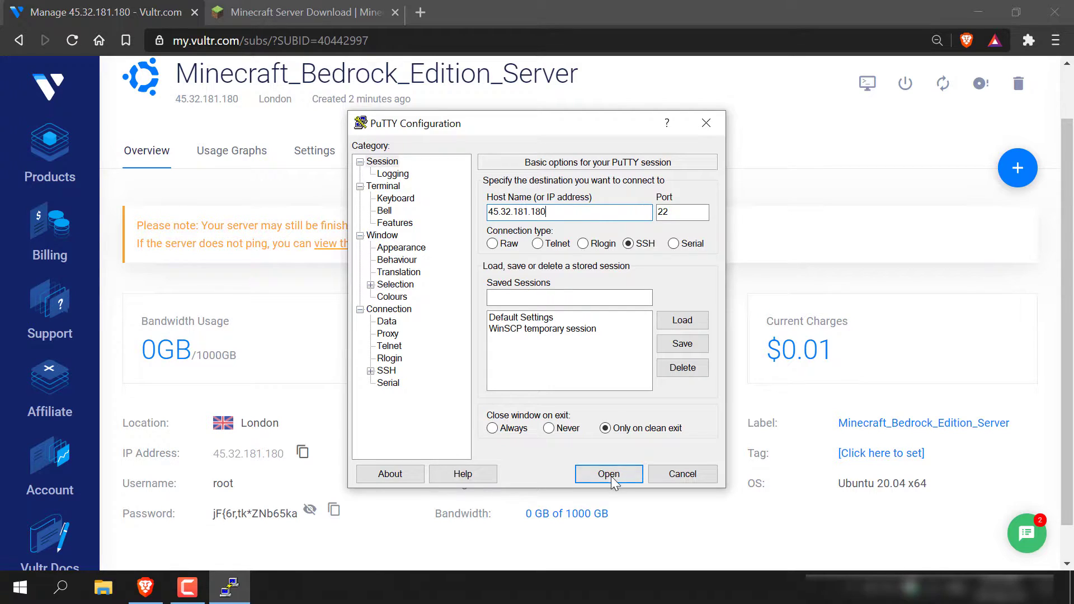
pyautogui.click(608, 474)
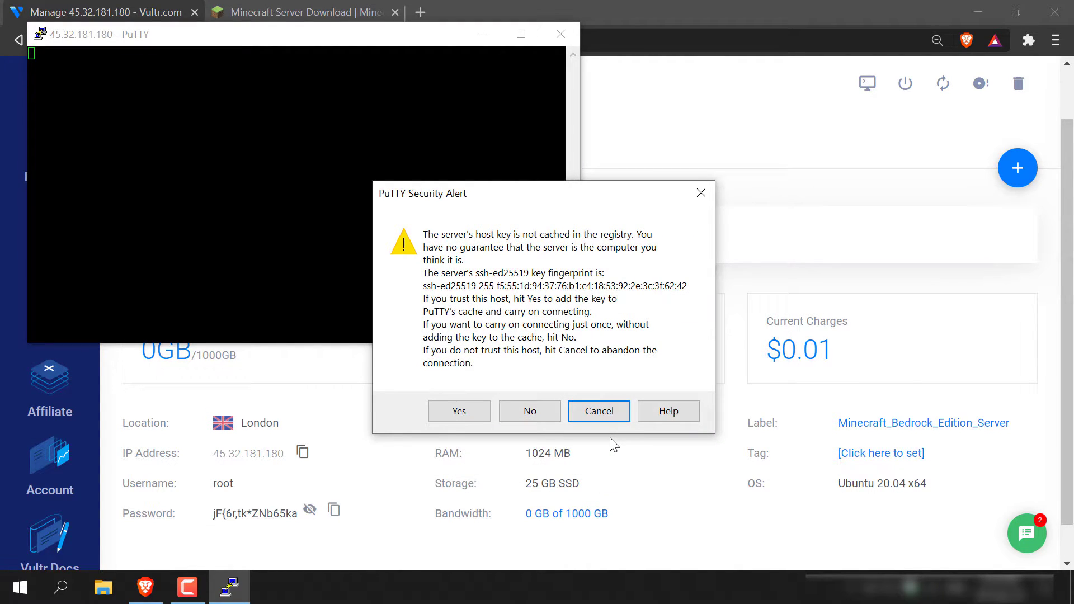
# Accept the server's host key and enter root as the login name
pyautogui.click(446, 412)
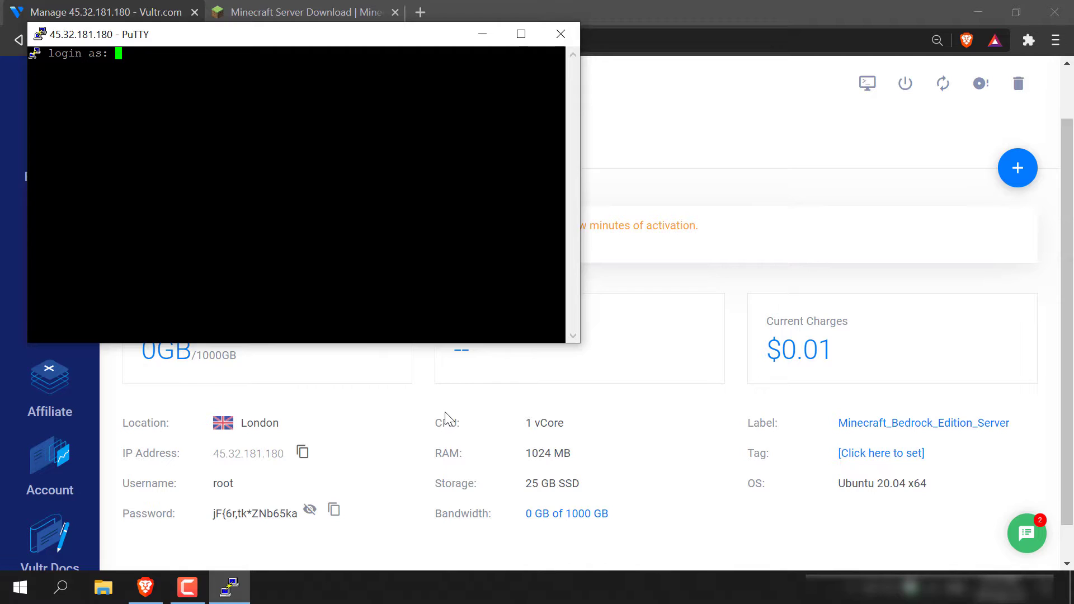
pyautogui.doubleClick(218, 485)
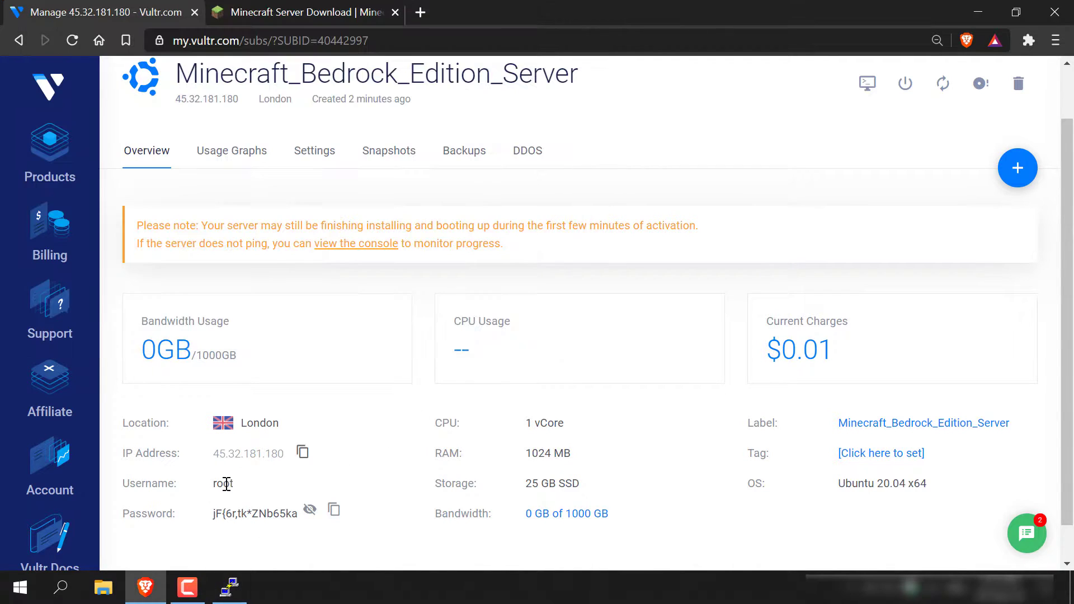
pyautogui.click(230, 587)
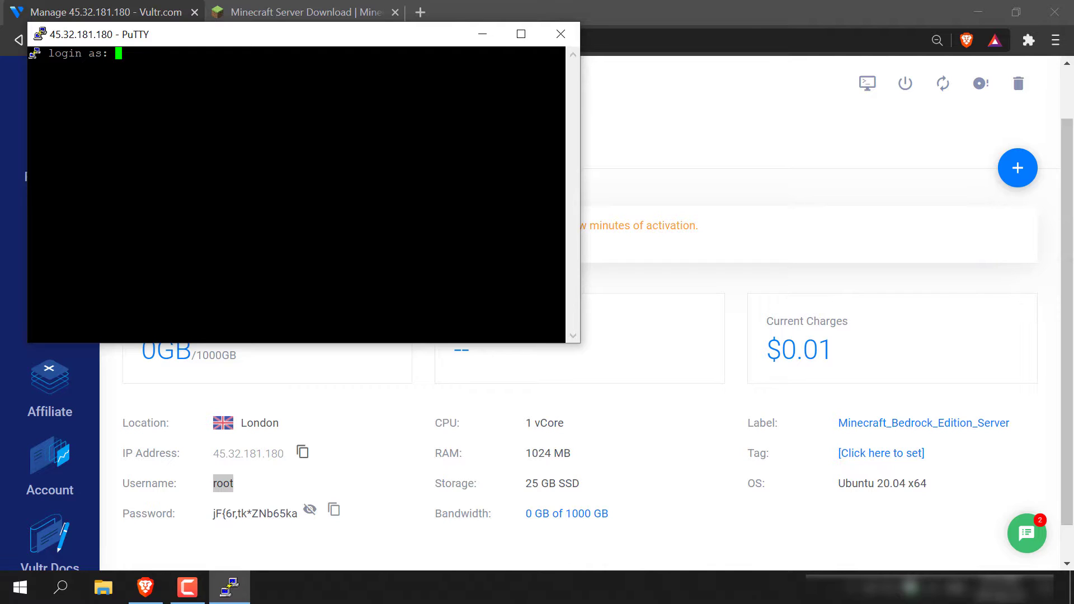
pyautogui.write('root')
pyautogui.press('Return')
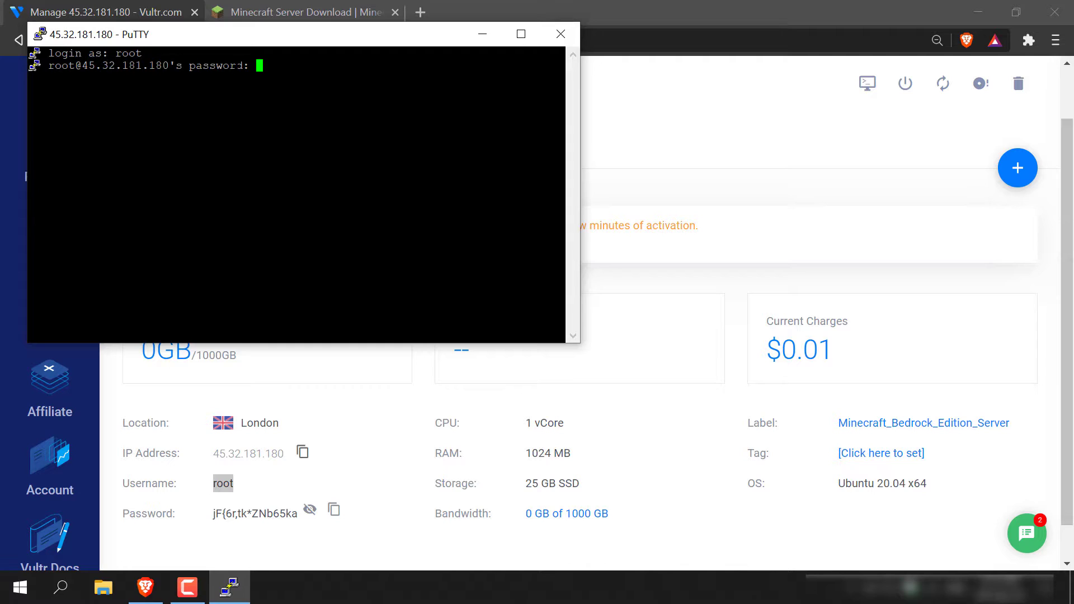
# Paste the root password copied from Vultr to finish logging in
pyautogui.click(335, 511)
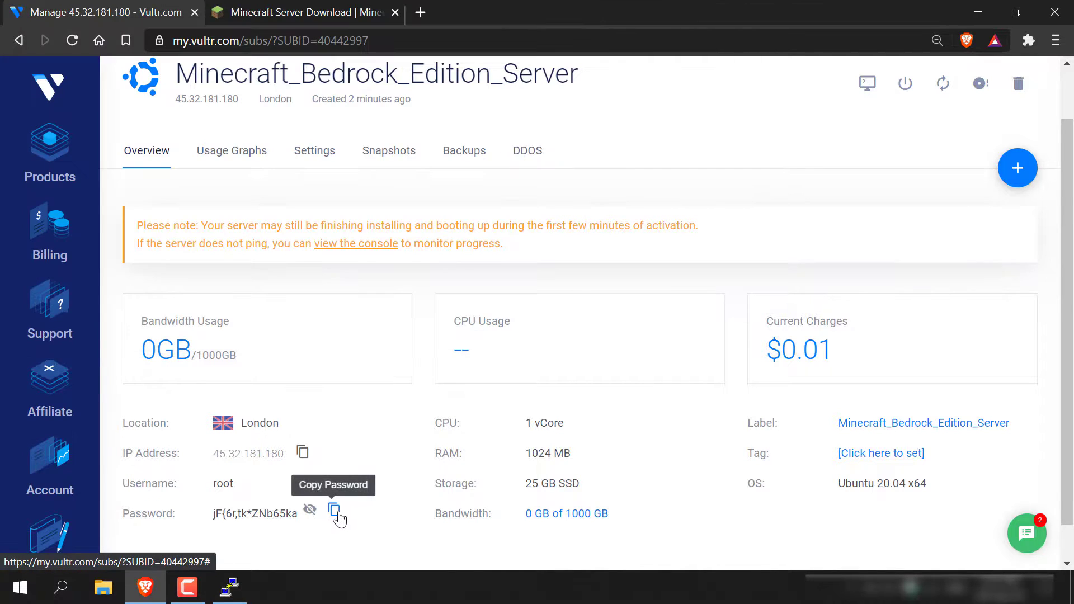
pyautogui.click(229, 587)
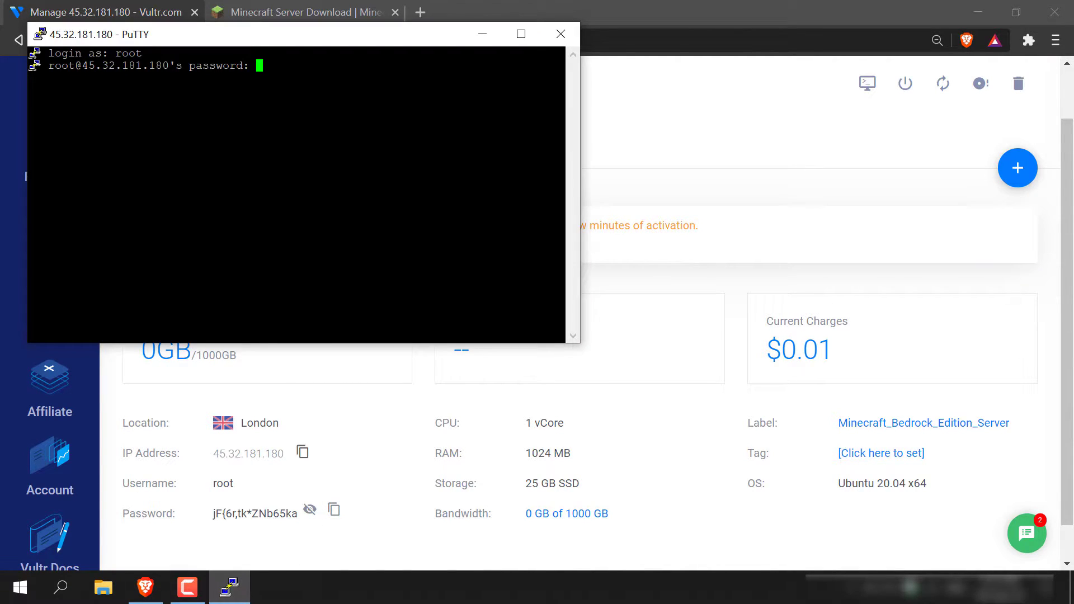
pyautogui.press('Return')
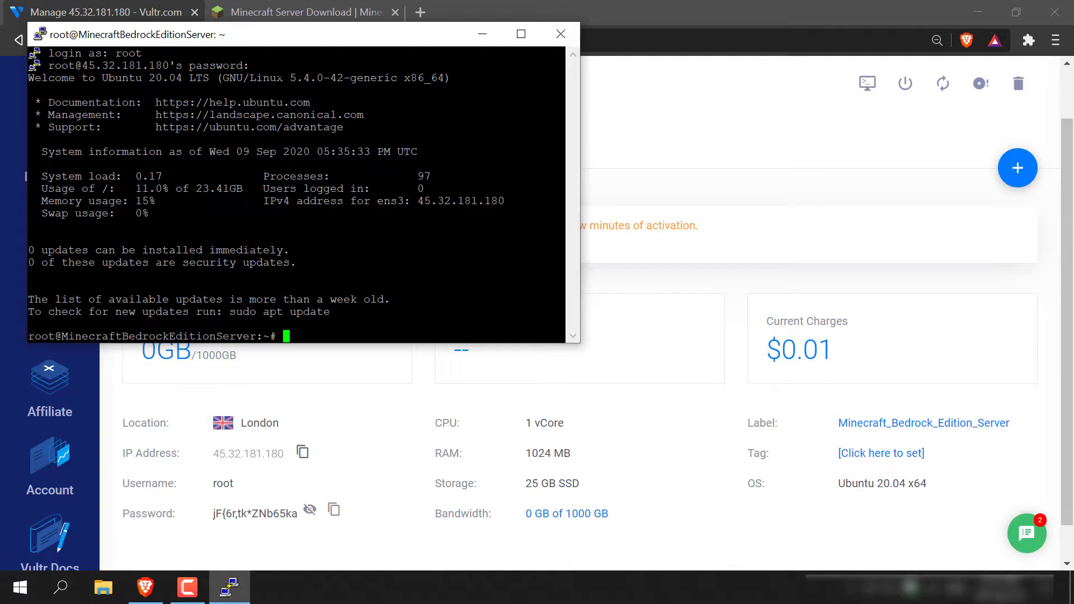
# Maximize the PuTTY terminal, then bring the Vultr server page back to the front
pyautogui.click(525, 37)
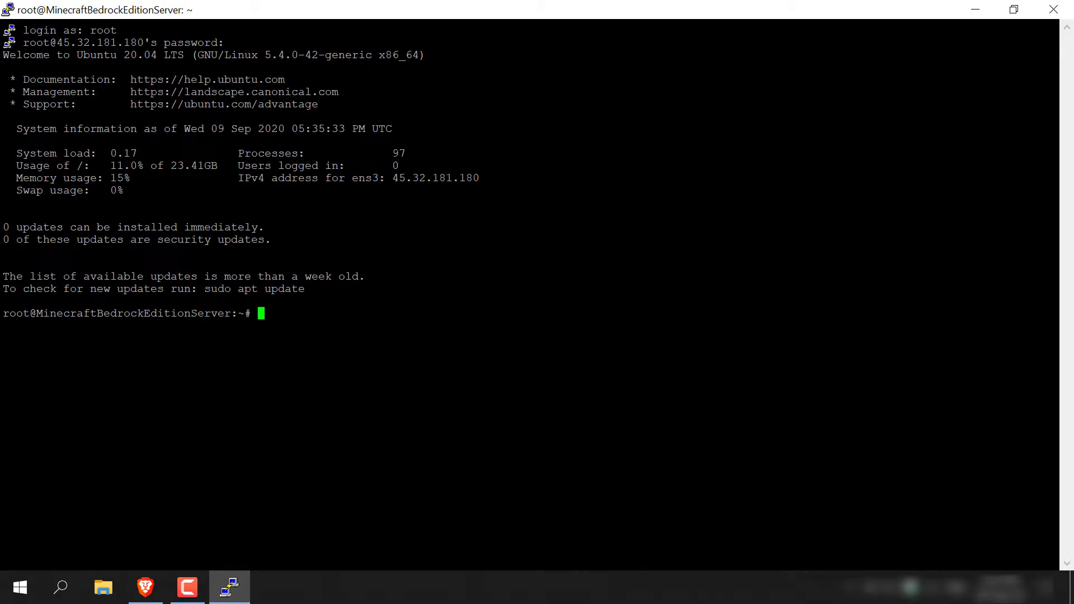
pyautogui.click(146, 587)
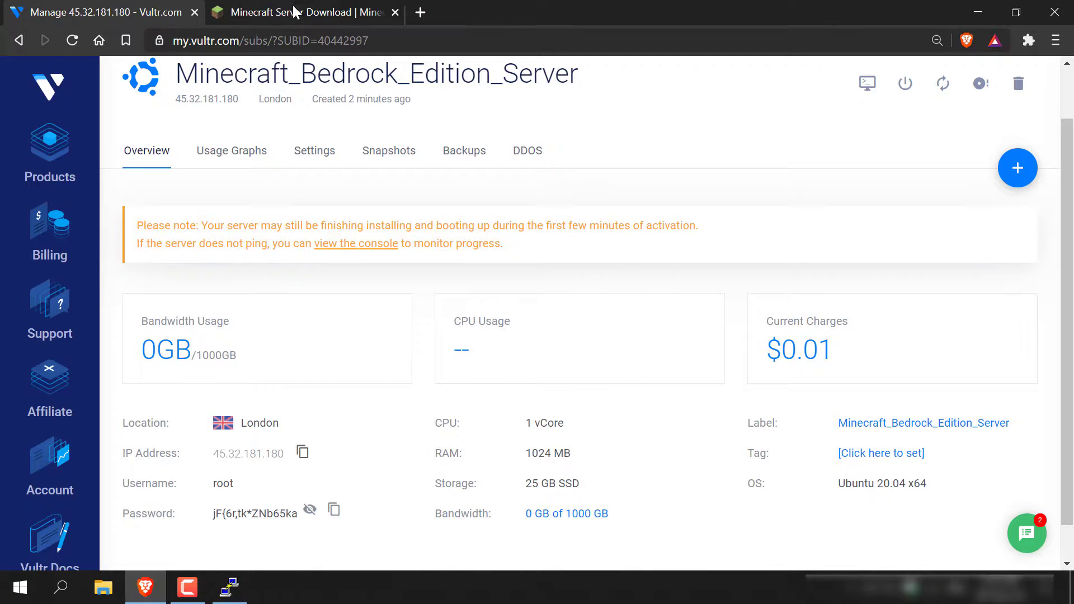
# Go to the Minecraft server download page and accept the Ubuntu server licence terms
pyautogui.click(293, 12)
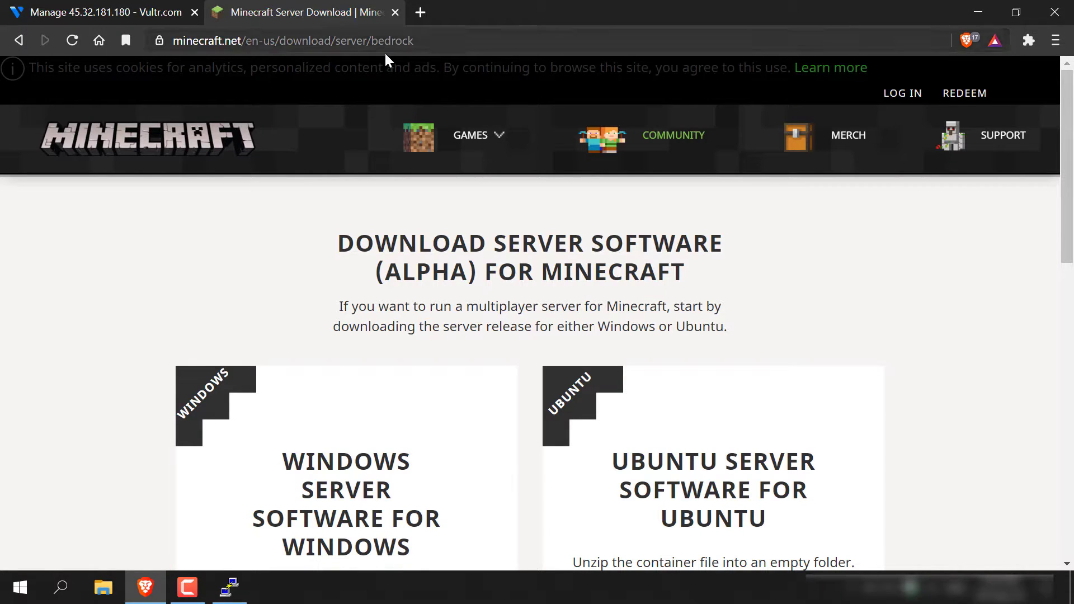
pyautogui.click(447, 44)
pyautogui.press('End')
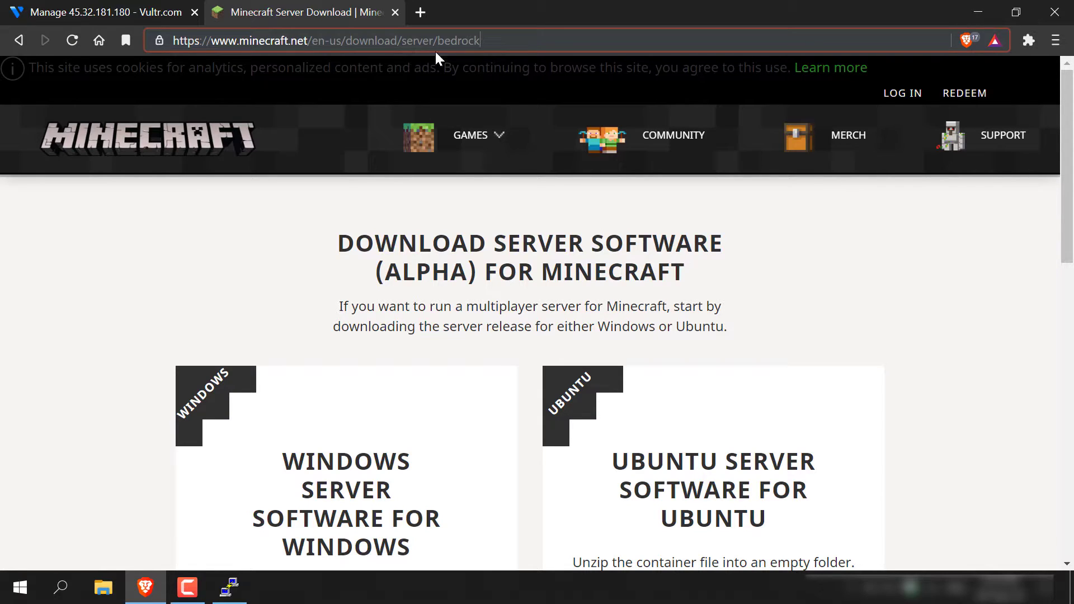
pyautogui.moveTo(1069, 99); pyautogui.dragTo(1071, 185)
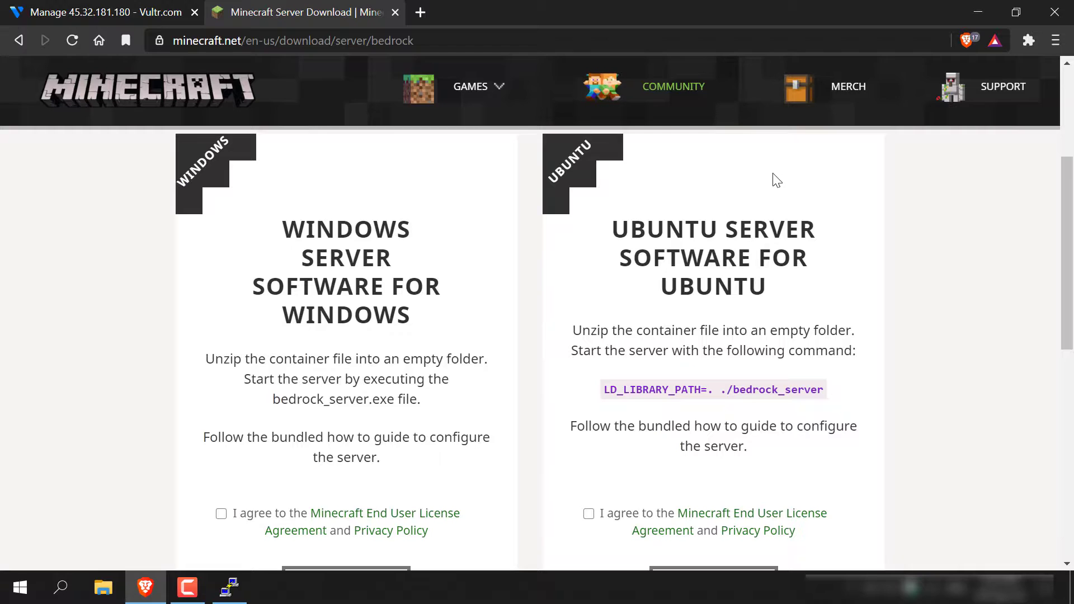
pyautogui.moveTo(1072, 269); pyautogui.dragTo(1072, 302)
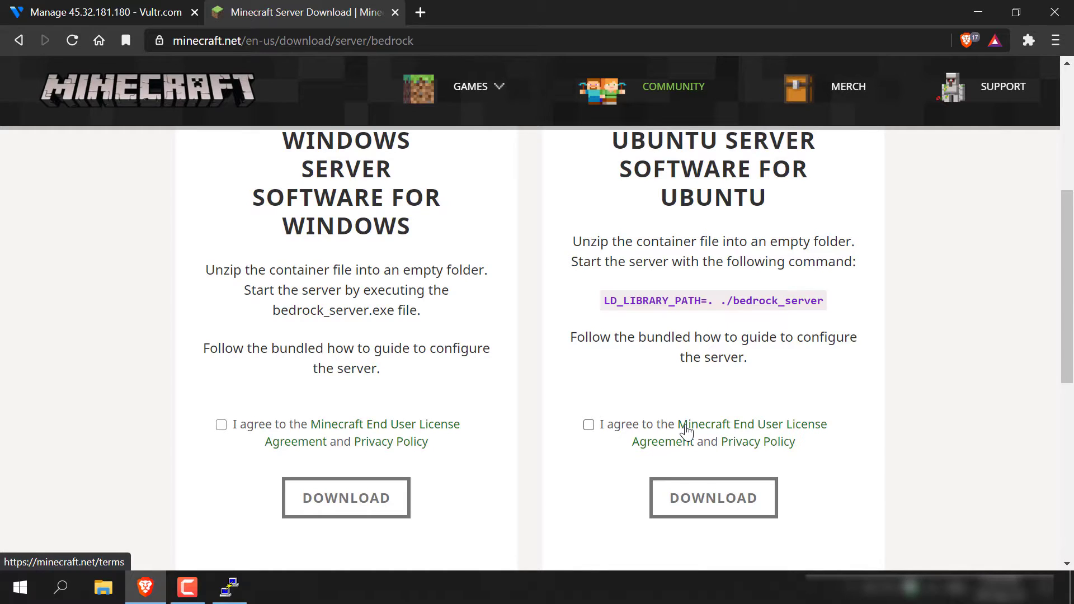
pyautogui.click(589, 427)
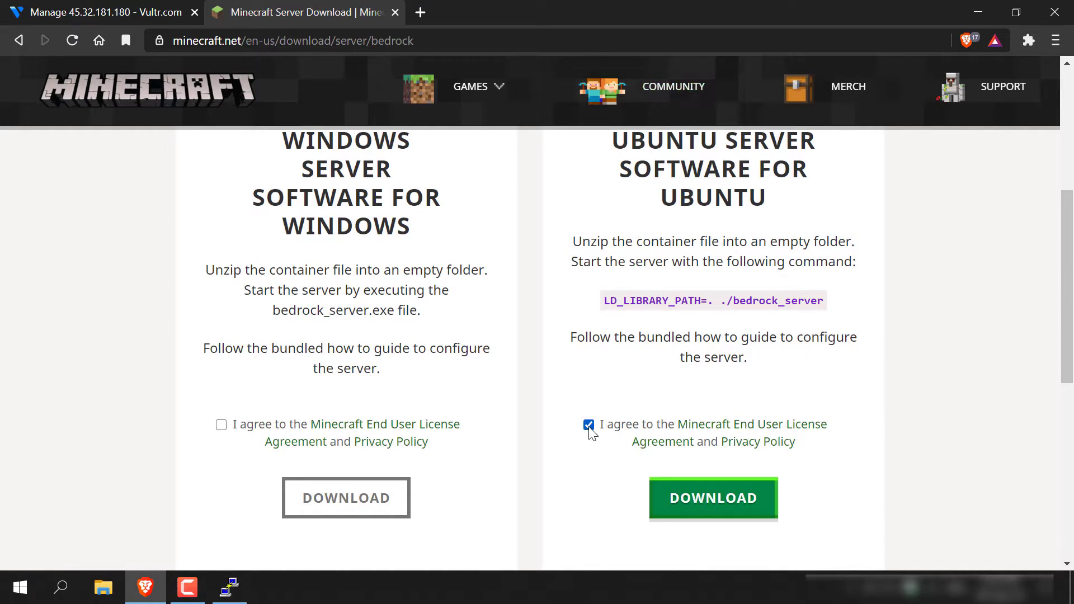
# Copy the Ubuntu Bedrock server download link and return to the PuTTY terminal
pyautogui.rightClick(747, 522)
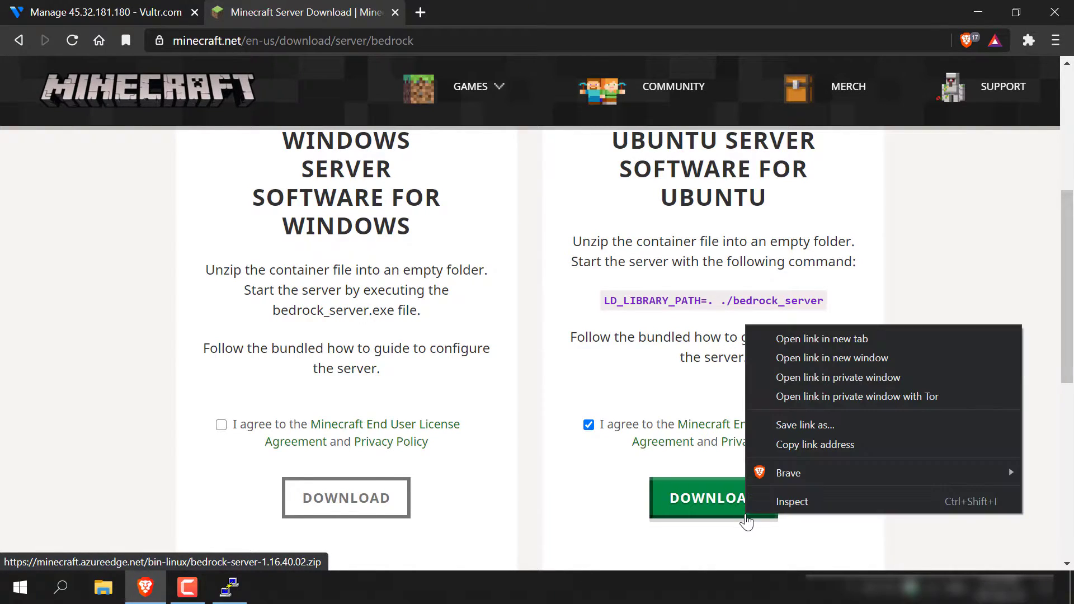
pyautogui.click(820, 445)
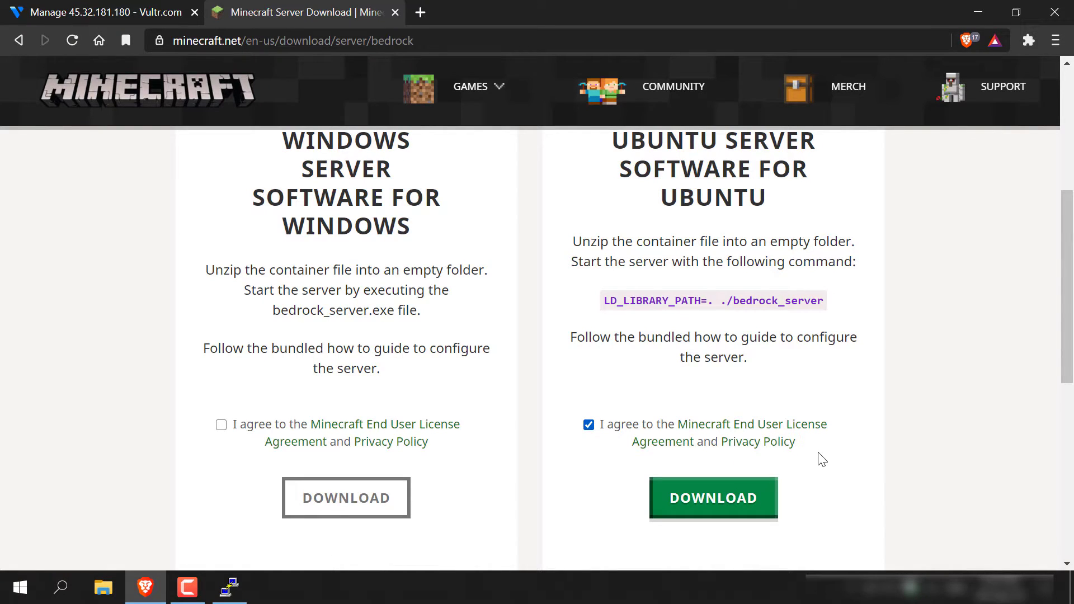
pyautogui.click(231, 597)
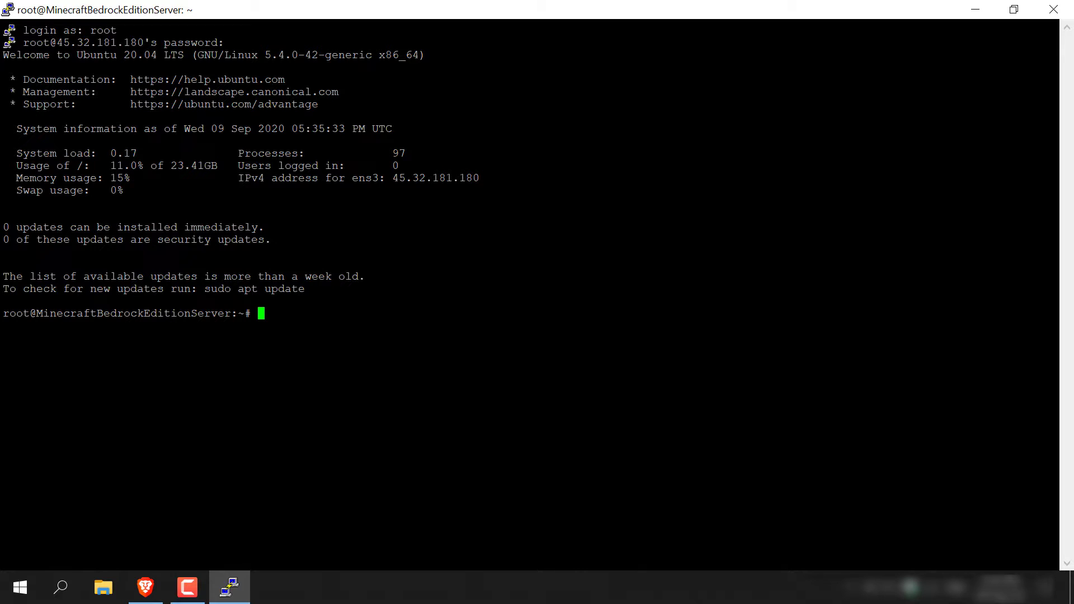
# Download bedrock-server-1.16.40.02.zip with wget from the pasted link, then type apt install unzip
pyautogui.write('wget')
pyautogui.press('shift+Insert')
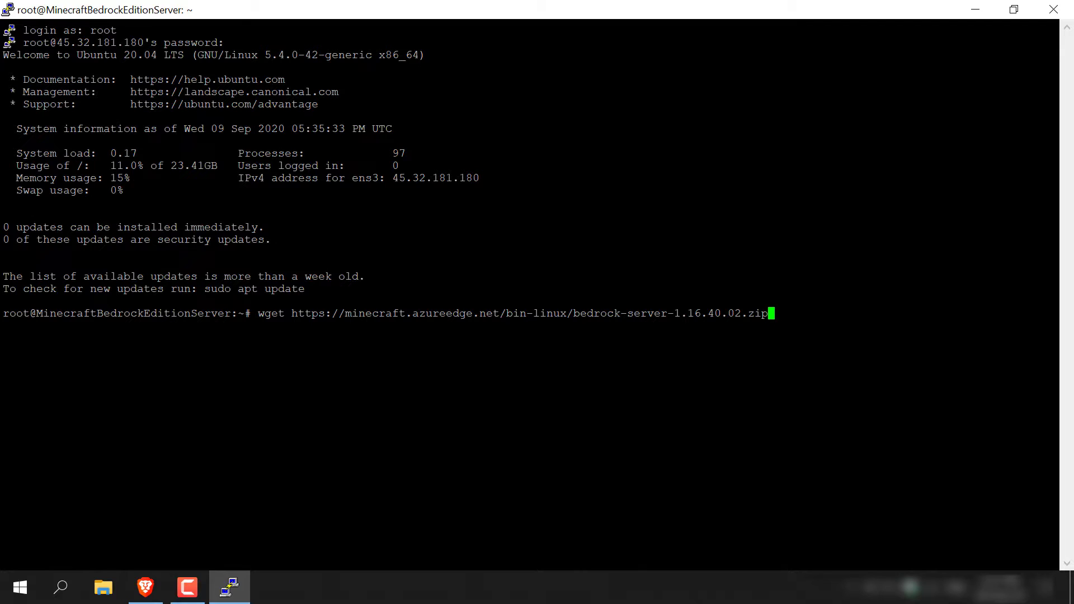
pyautogui.press('Return')
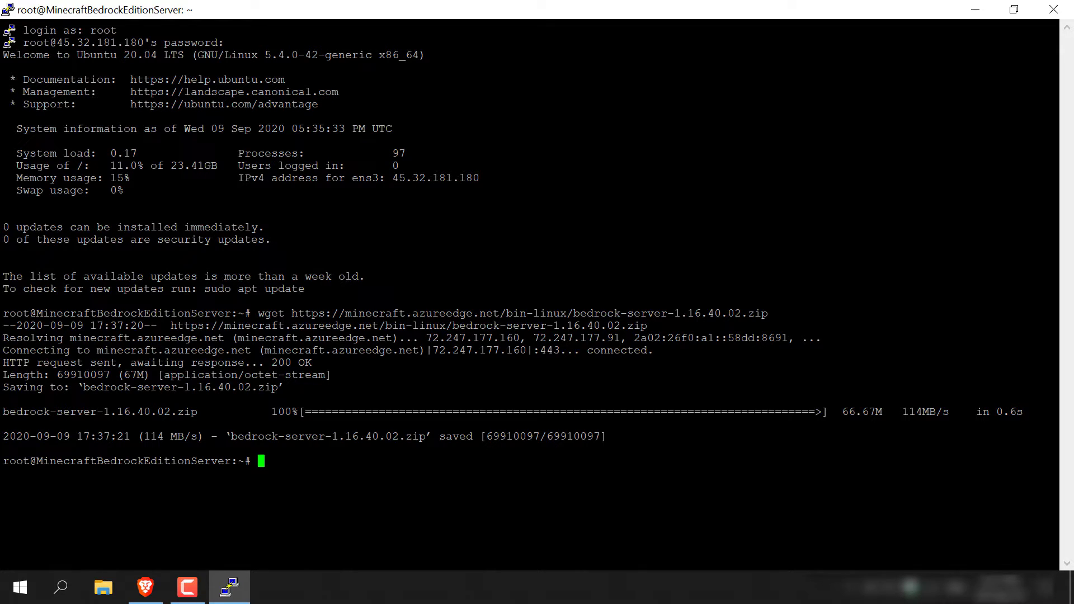
pyautogui.write('apt install unzip')
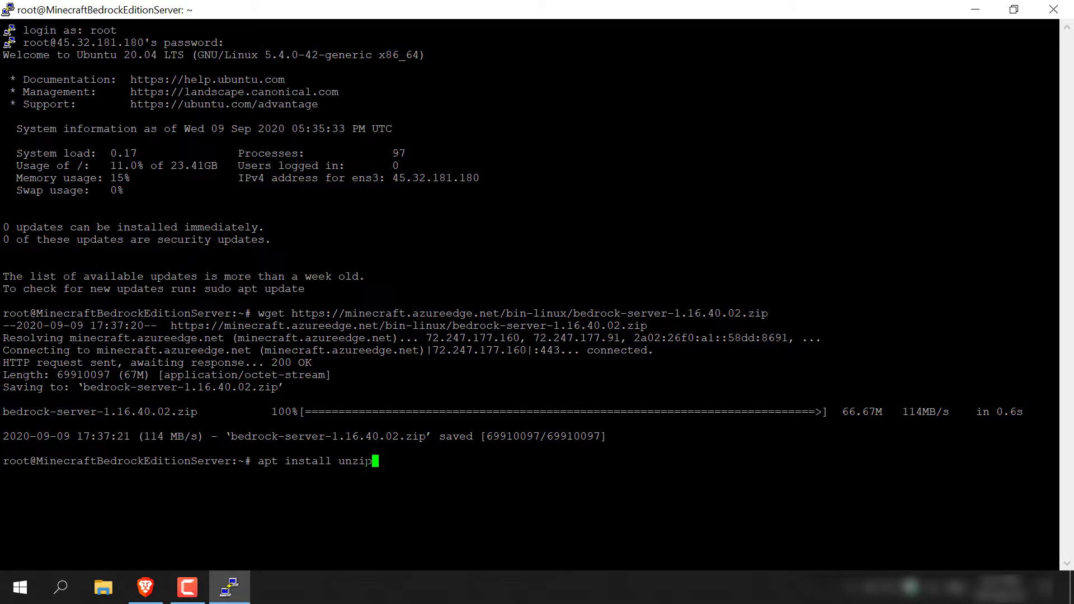
# Install the unzip package and extract bedrock-server-1.16.40.02.zip on the server
pyautogui.press('Return')
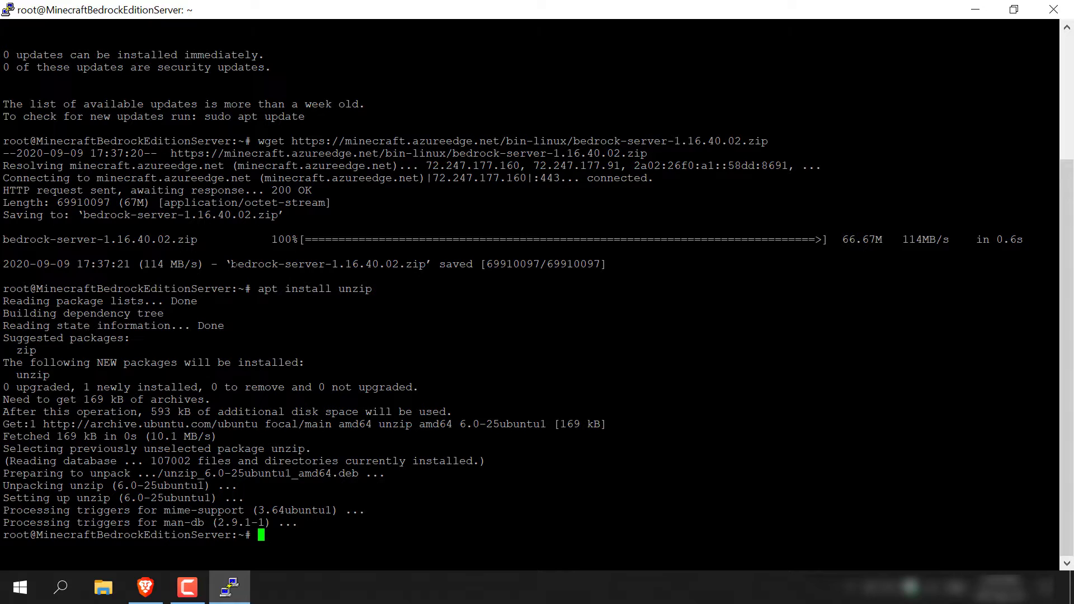
pyautogui.moveTo(231, 264); pyautogui.dragTo(427, 266)
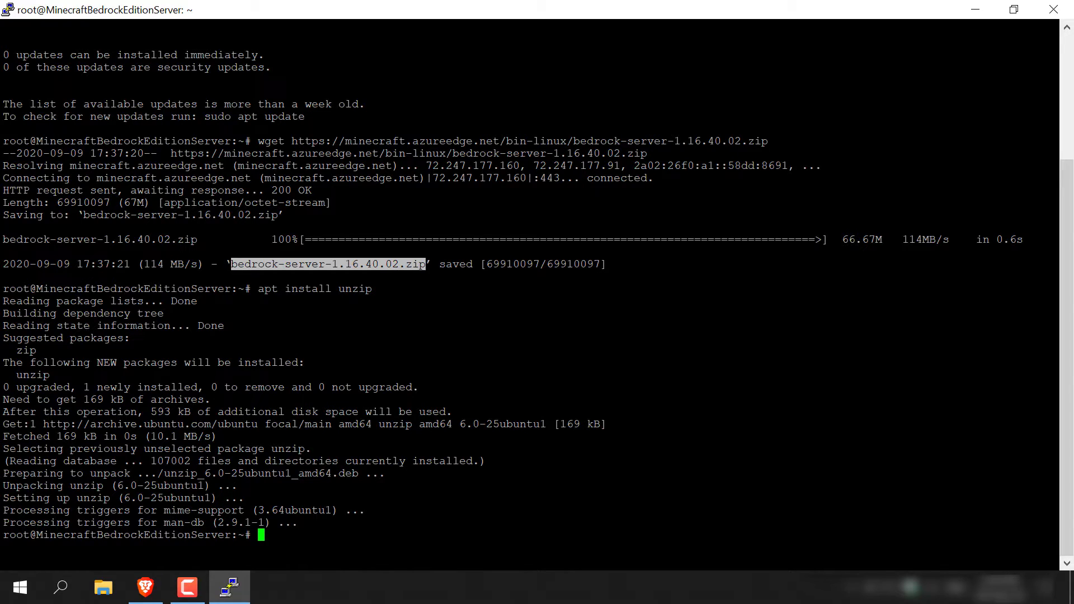
pyautogui.write('unzip')
pyautogui.rightClick(309, 536)
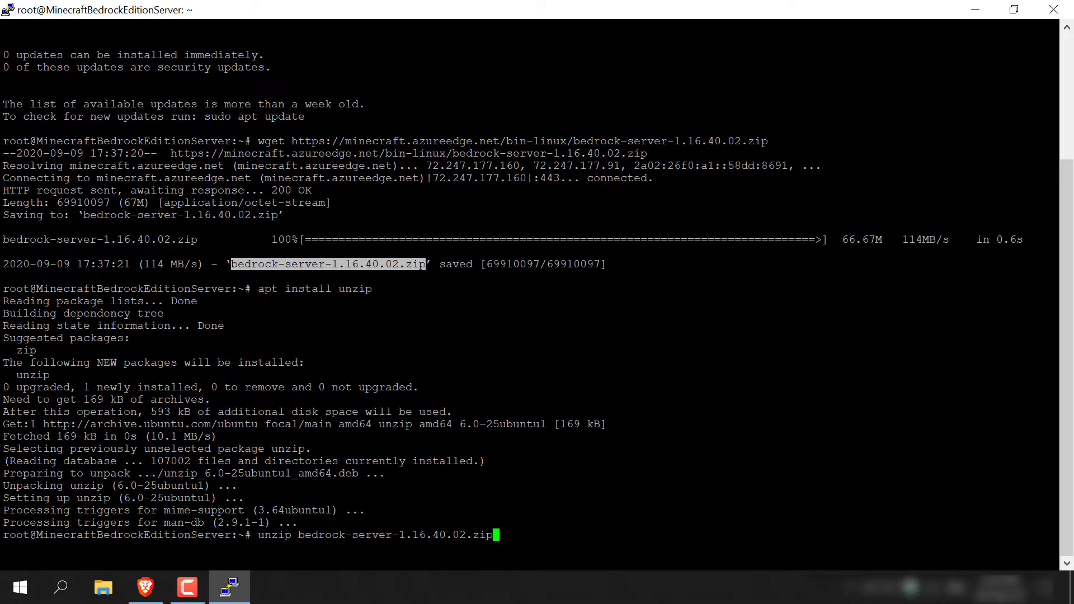
pyautogui.press('Return')
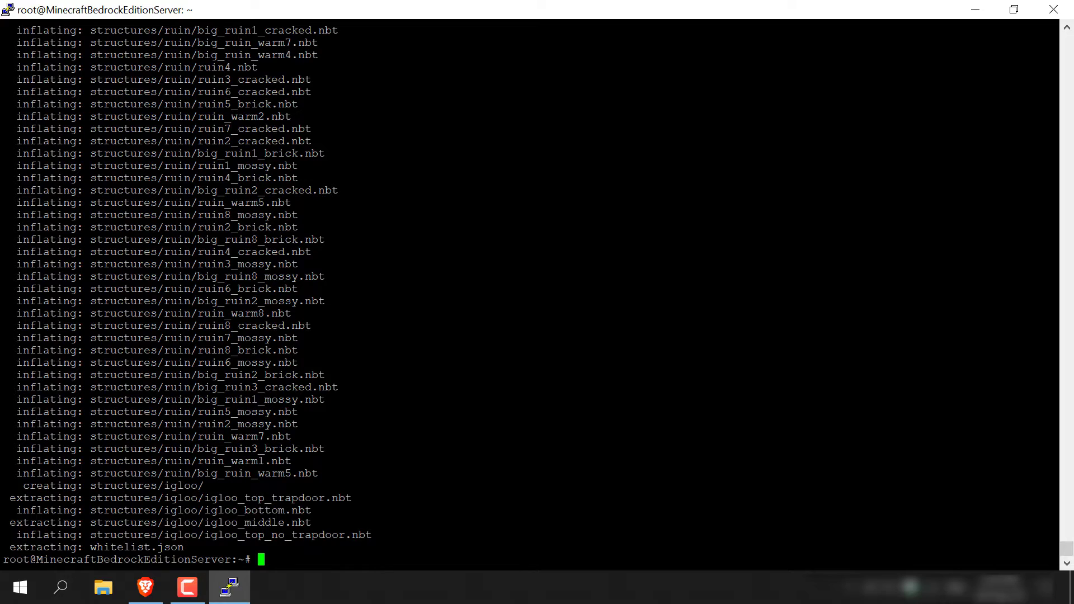
pyautogui.click(145, 587)
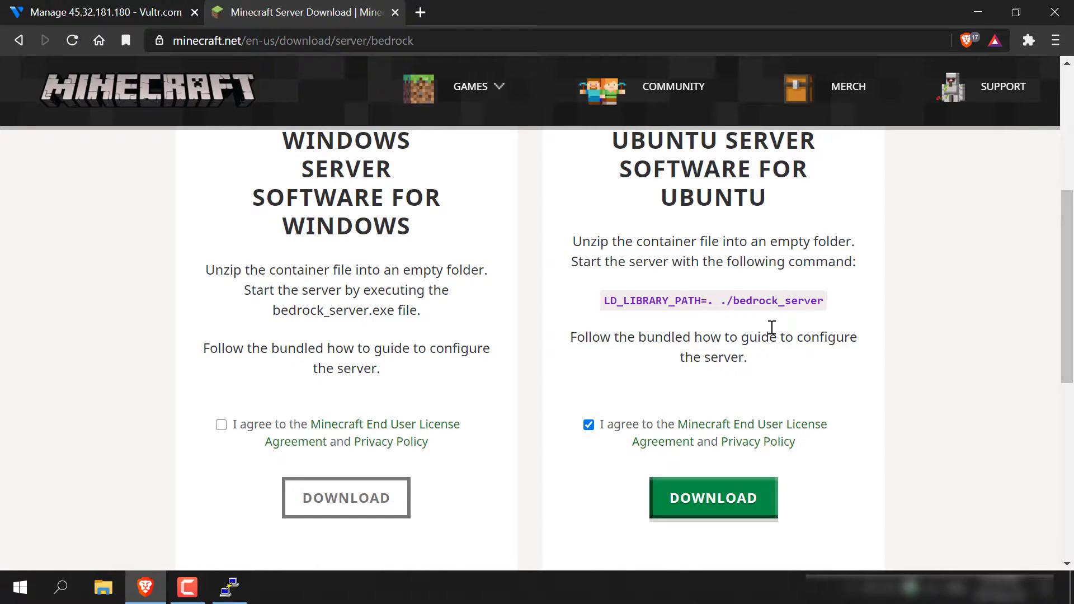
# Copy the Ubuntu start command 'LD_LIBRARY_PATH=. ./bedrock_server' from the Minecraft download page
pyautogui.moveTo(824, 305); pyautogui.dragTo(599, 304)
pyautogui.rightClick(643, 302)
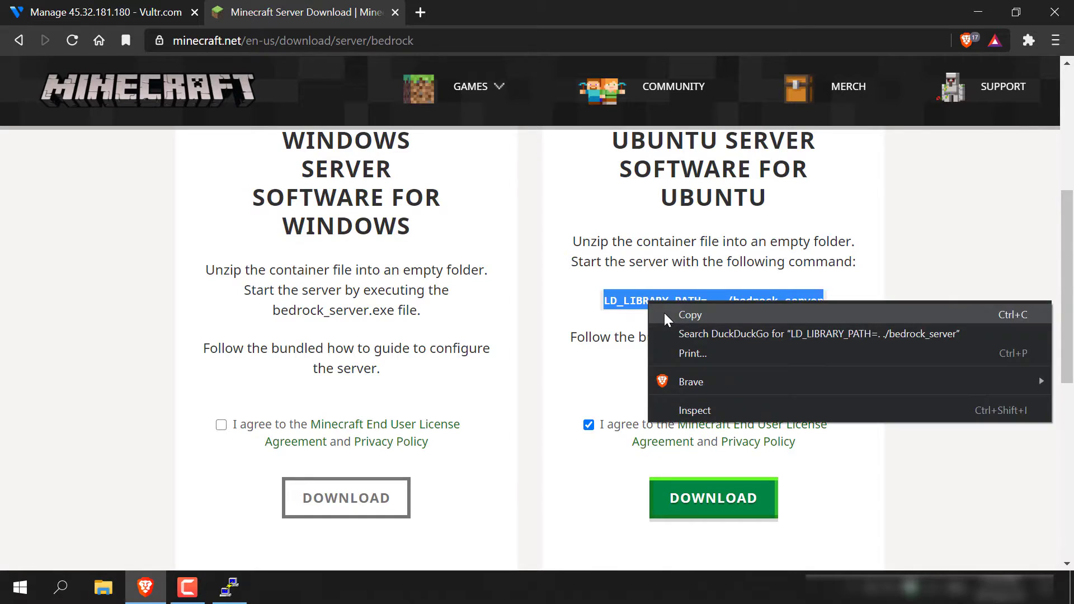
pyautogui.click(664, 313)
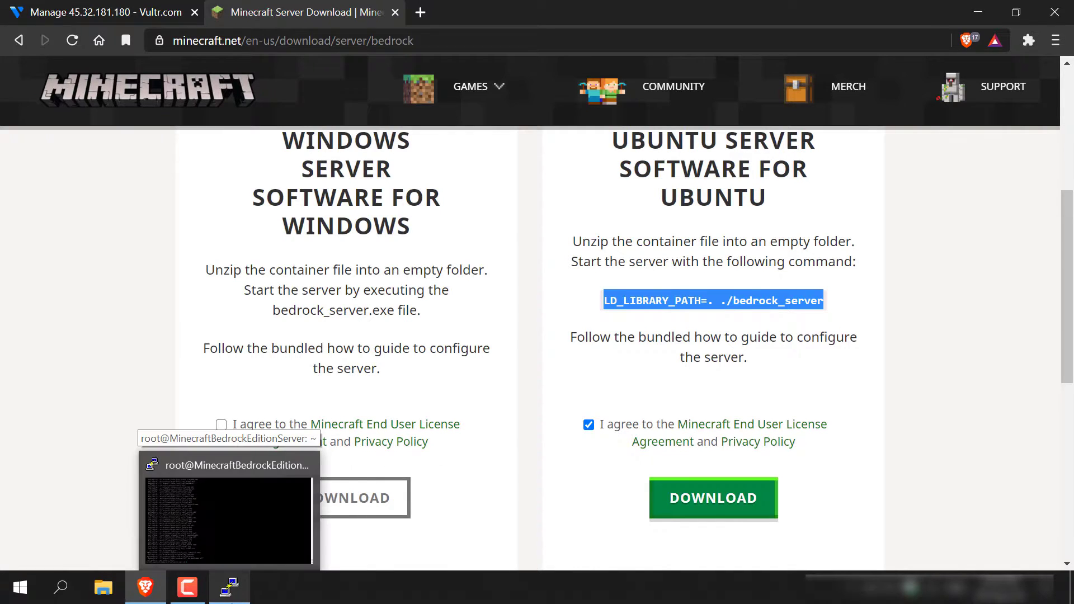
pyautogui.click(229, 588)
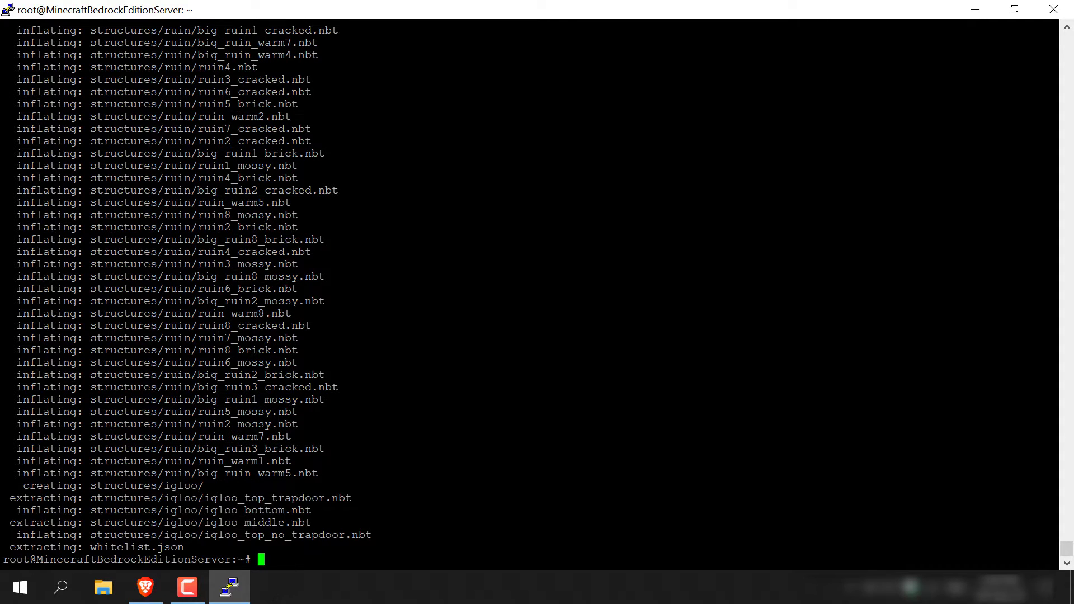
# Run 'LD_LIBRARY_PATH=. ./bedrock_server' to launch the Bedrock server on IPv4 port 19132
pyautogui.press('shift+Insert')
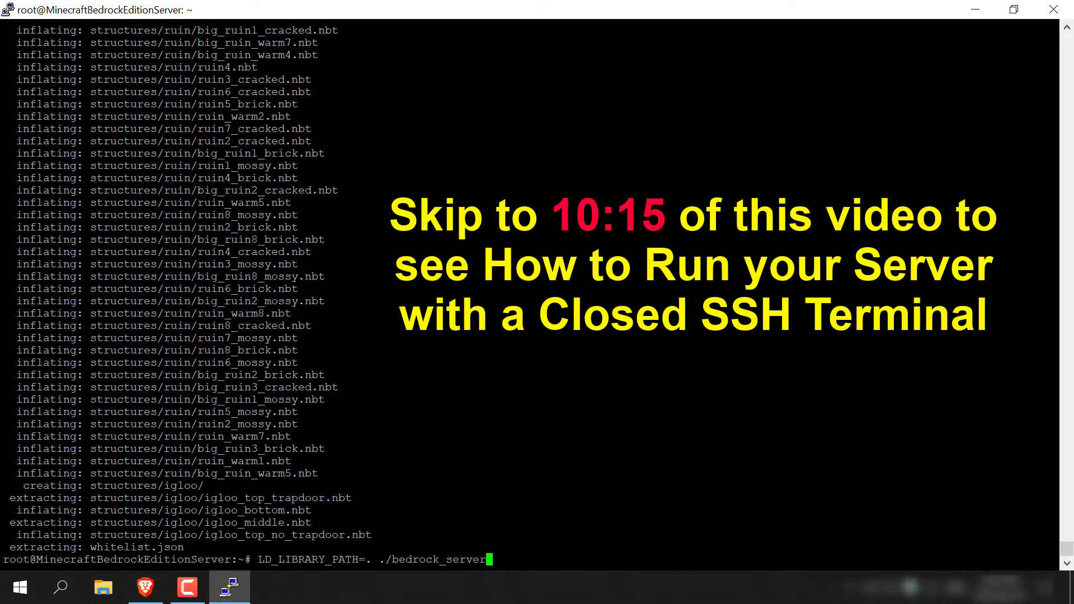
pyautogui.press('Return')
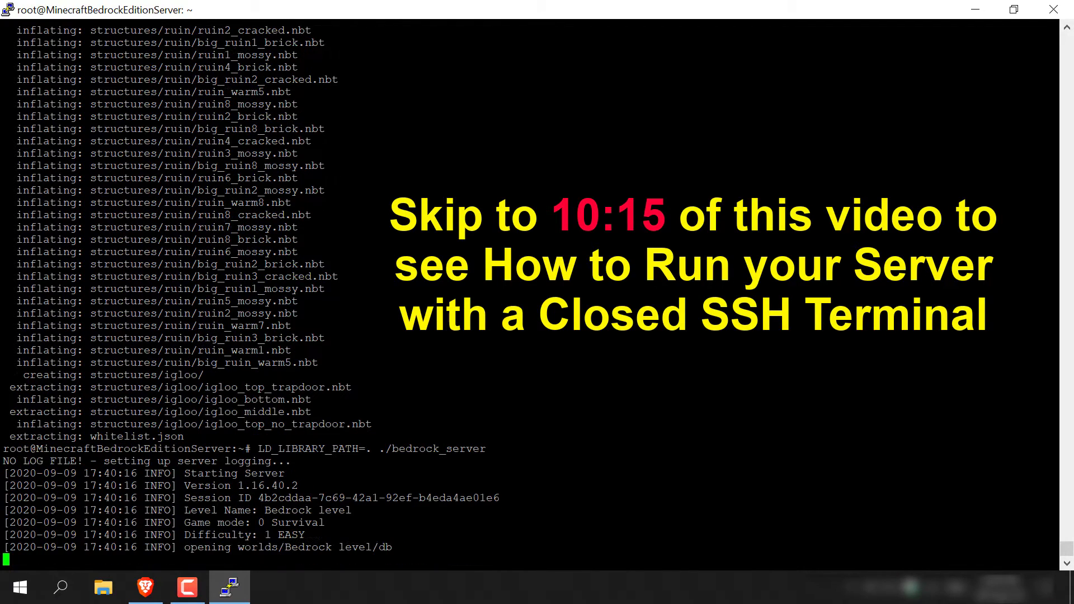
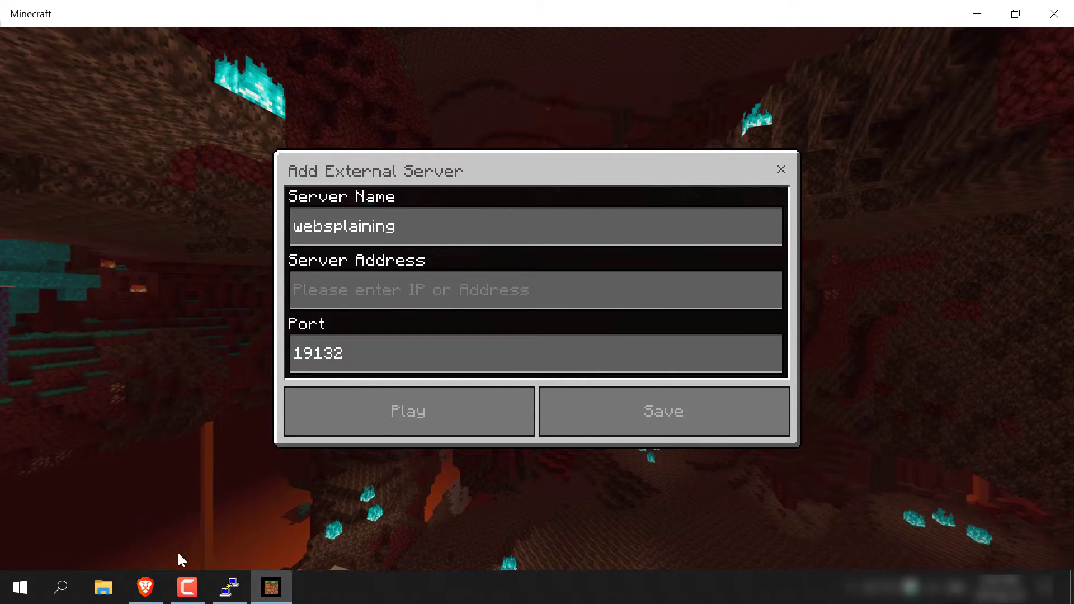
# Paste the Vultr server IP 45.32.181.180 into Minecraft's Server Address field
pyautogui.click(145, 587)
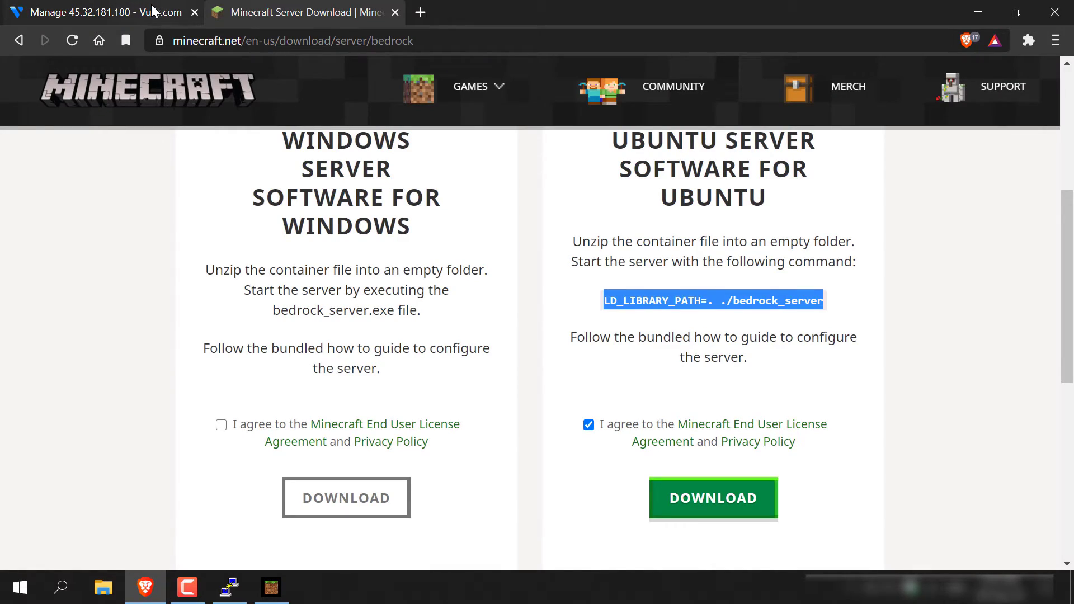
pyautogui.click(160, 11)
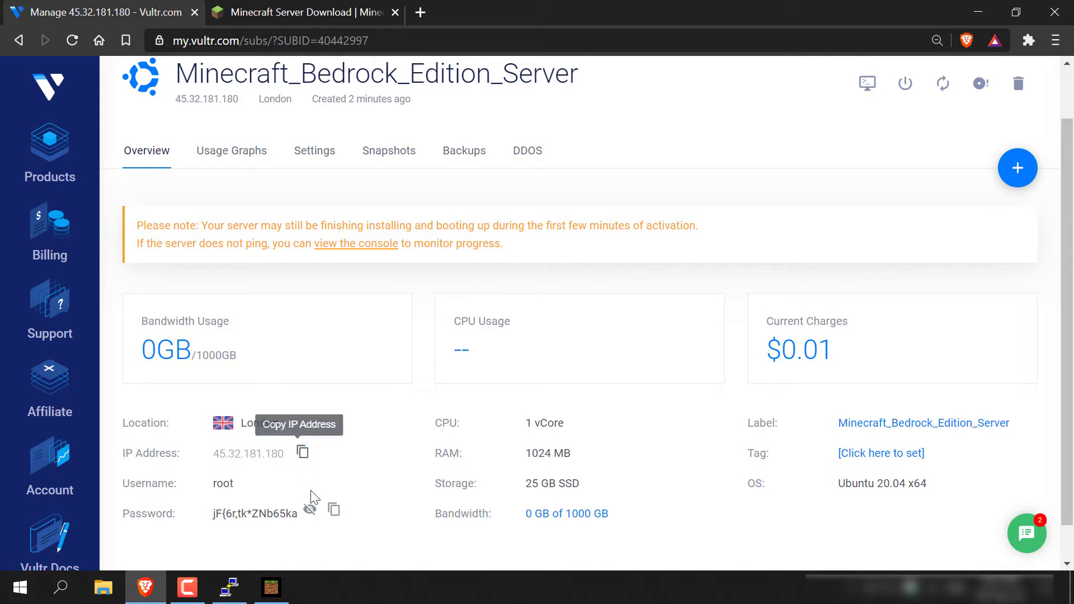
pyautogui.click(274, 588)
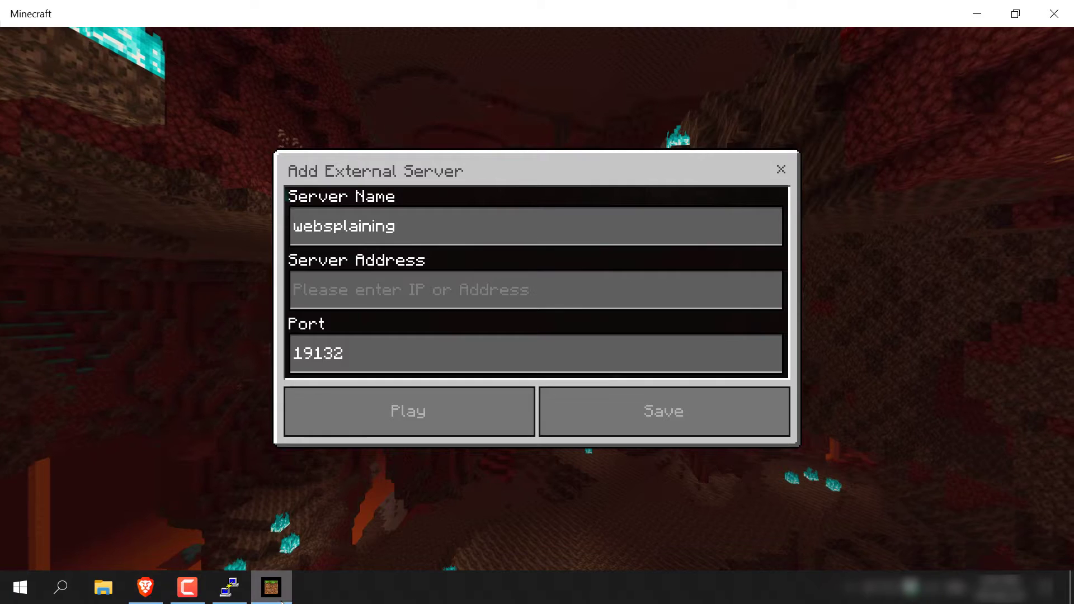
pyautogui.click(405, 289)
pyautogui.hotkey('ctrl', 'v')
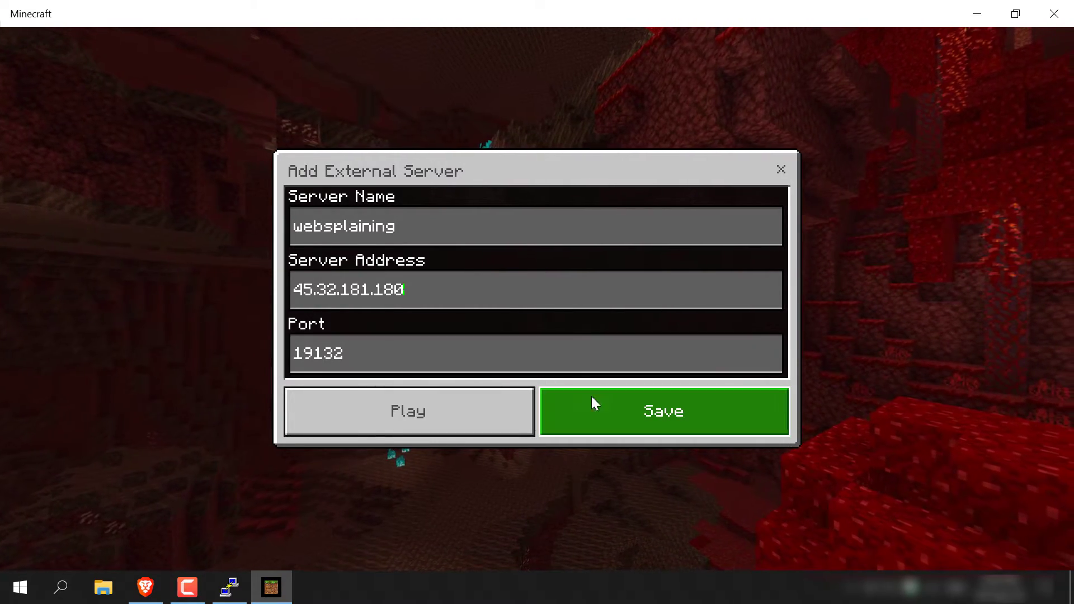
# Save the websplaining entry, select it under Additional Servers, and join it
pyautogui.click(624, 411)
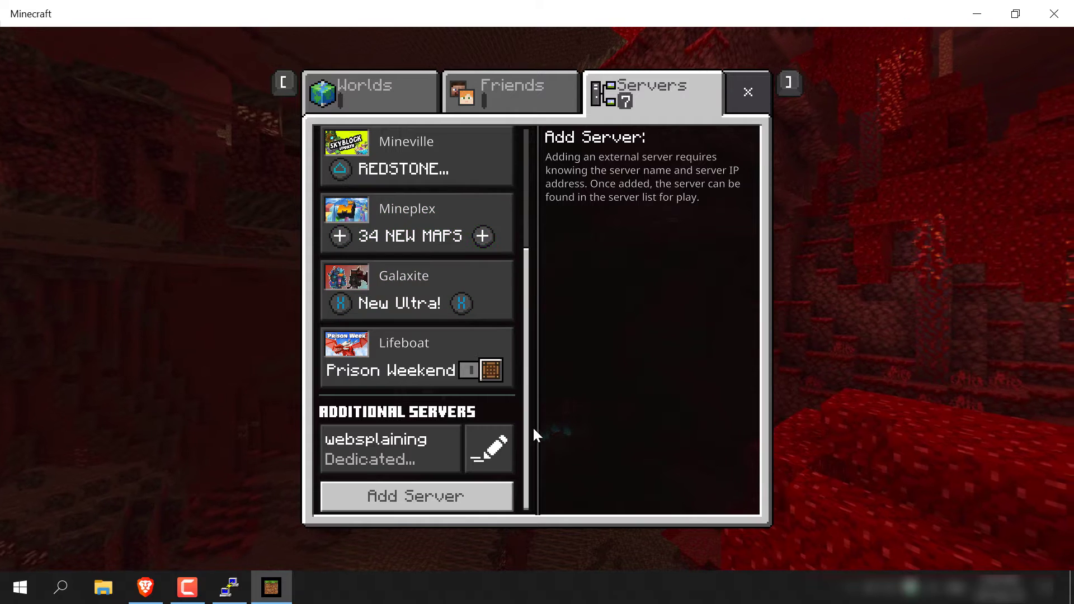
pyautogui.click(438, 467)
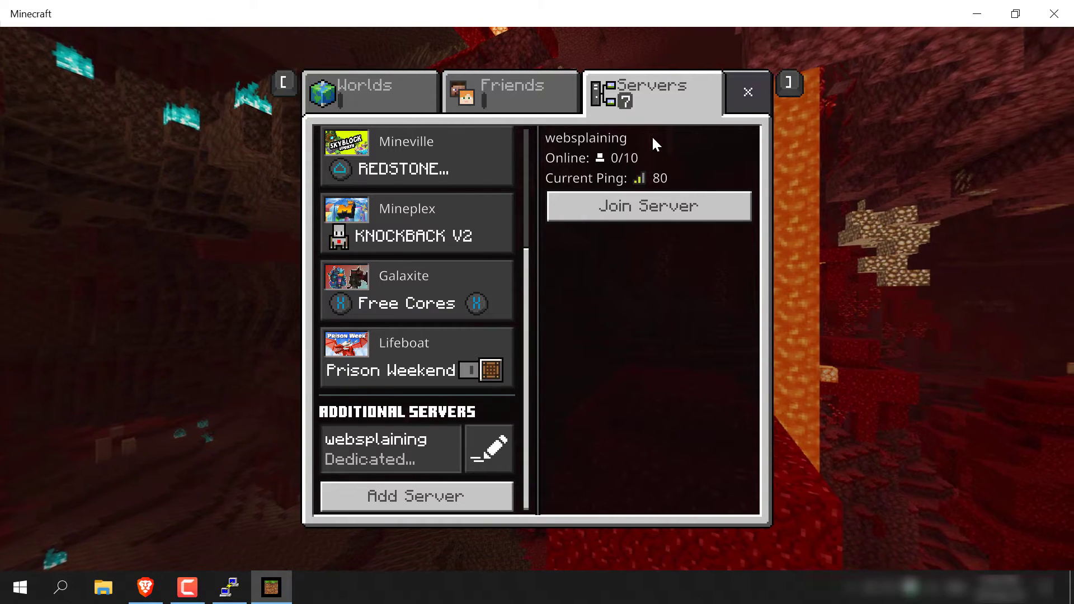
pyautogui.click(684, 207)
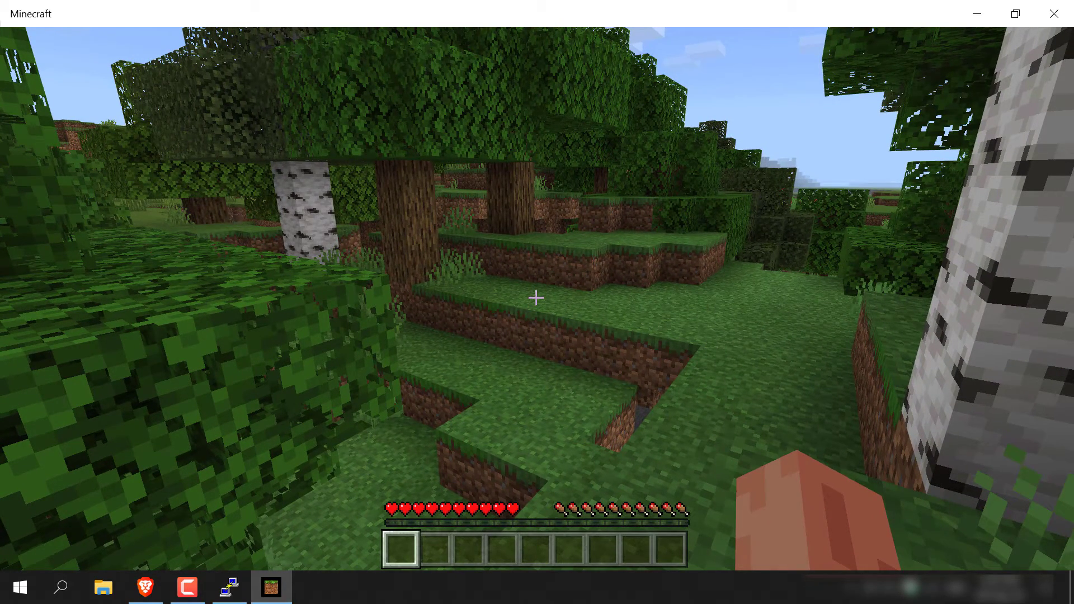
# Confirm the player has only Member permissions, then view the locked Game Settings page
pyautogui.press('F1')
pyautogui.press('Escape')
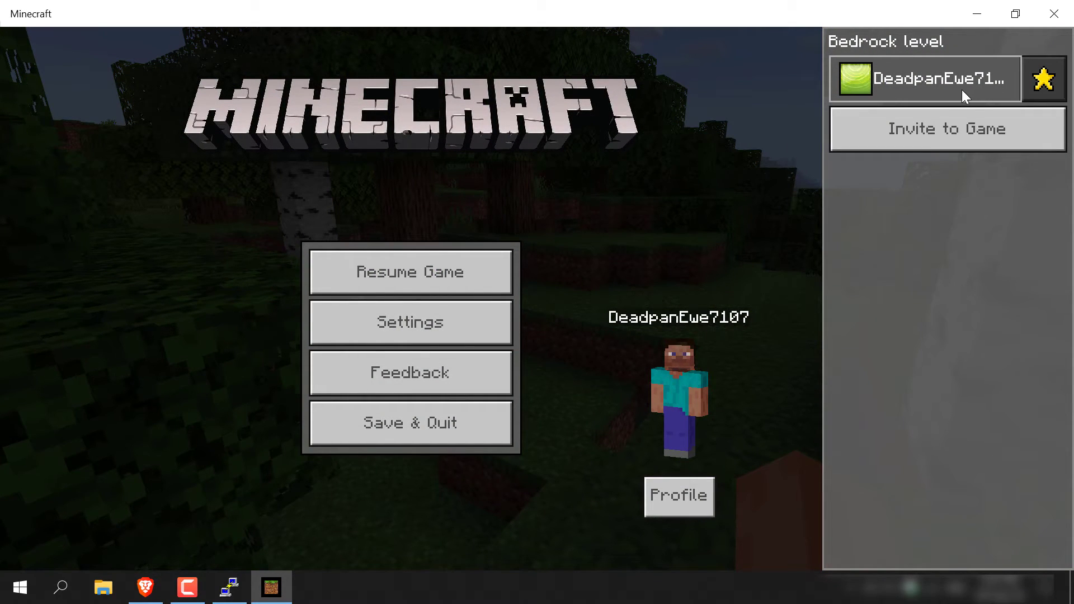
pyautogui.click(1044, 84)
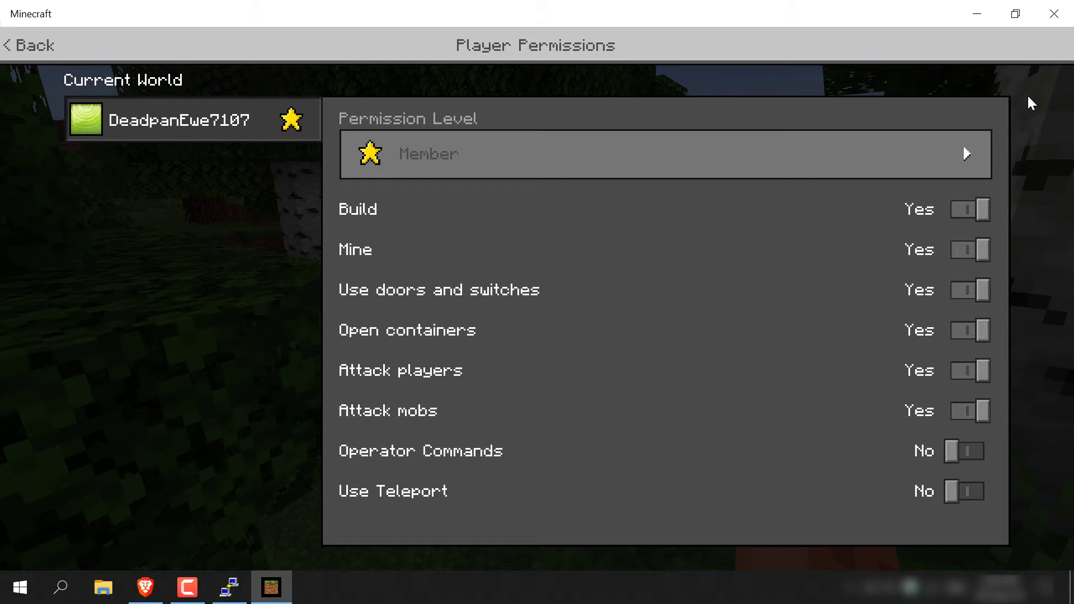
pyautogui.press('Escape')
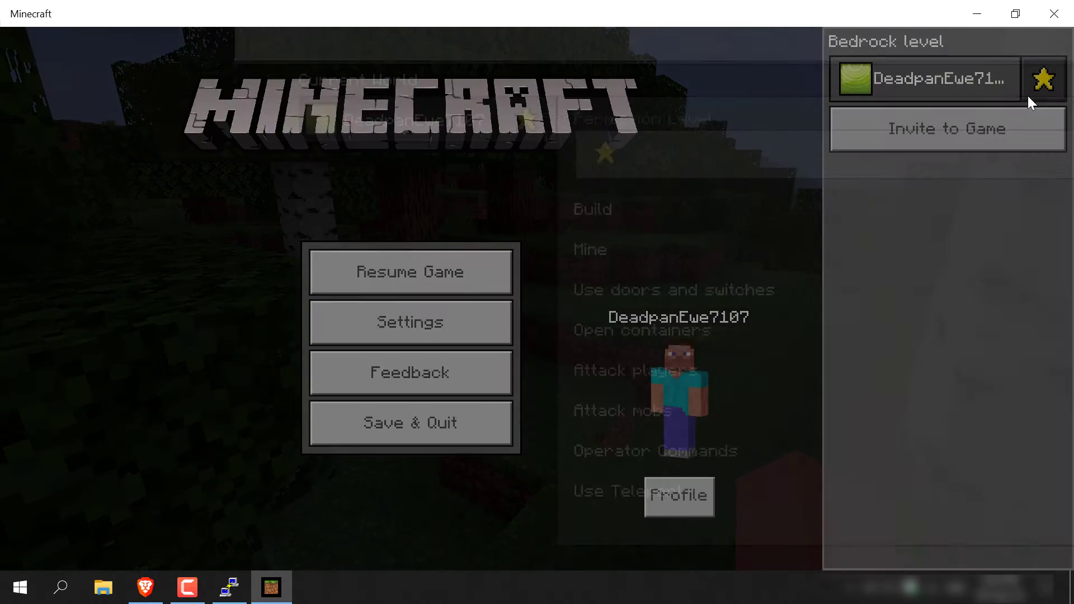
pyautogui.click(476, 321)
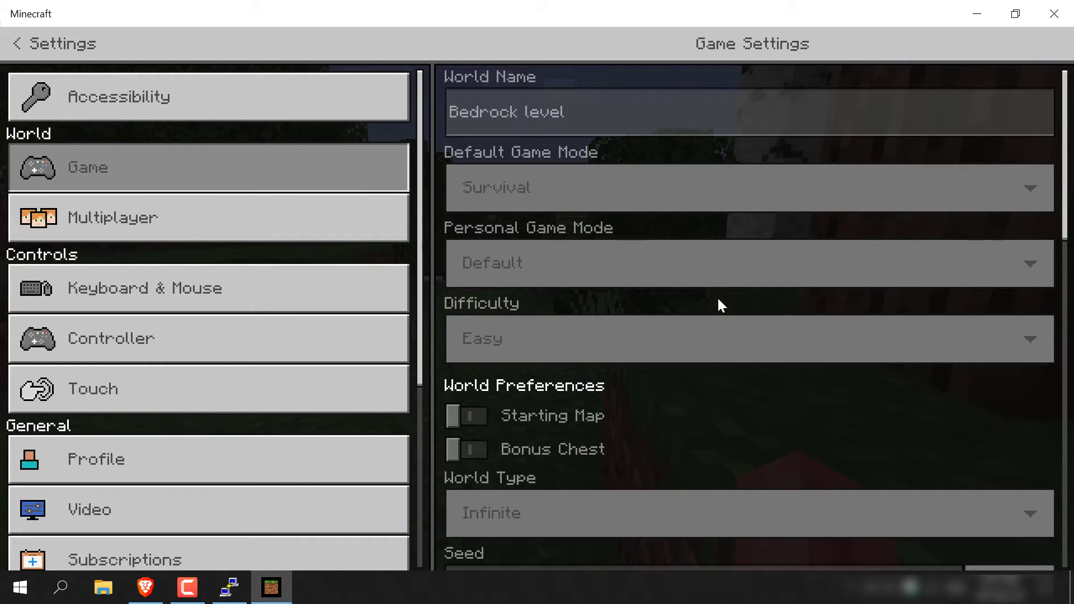
pyautogui.hotkey('alt', 'Tab')
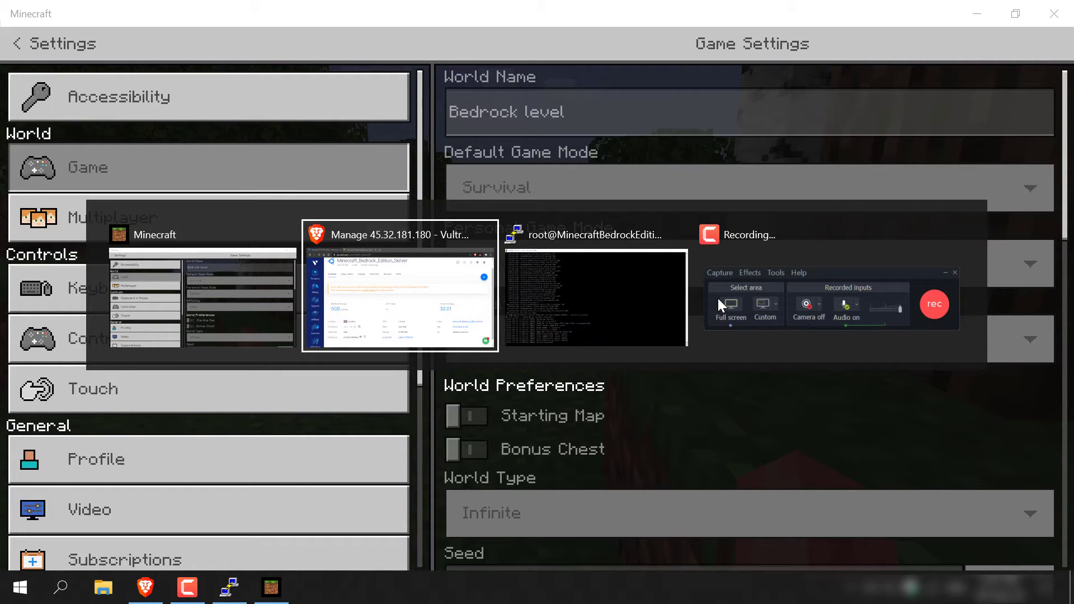
# Run op with the player's gamertag in the server console, then return to Minecraft
pyautogui.hotkey('alt', 'Tab')
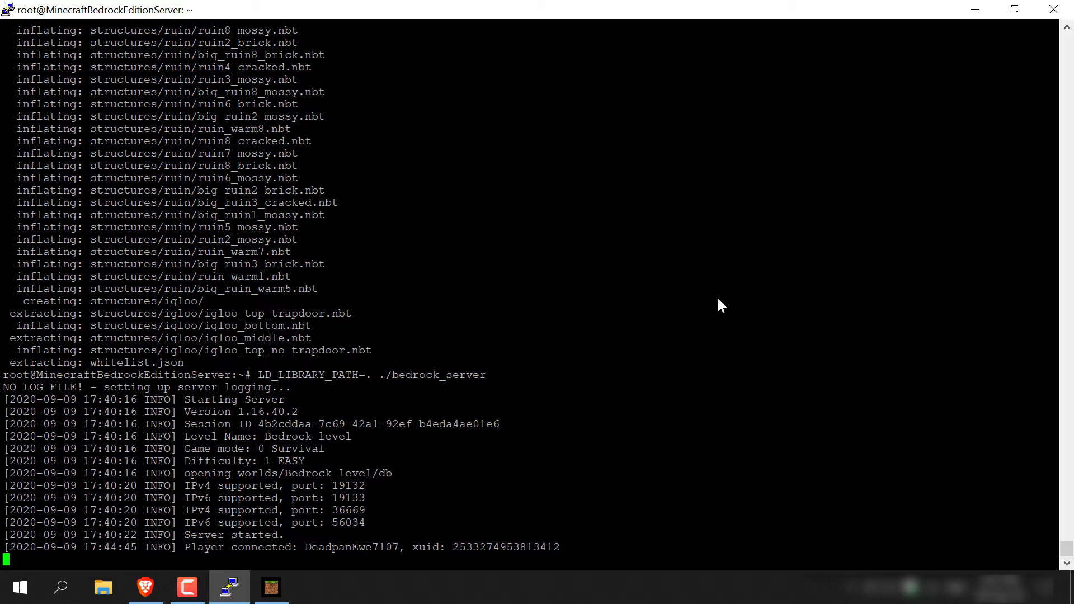
pyautogui.write('op')
pyautogui.write('DeadpanE')
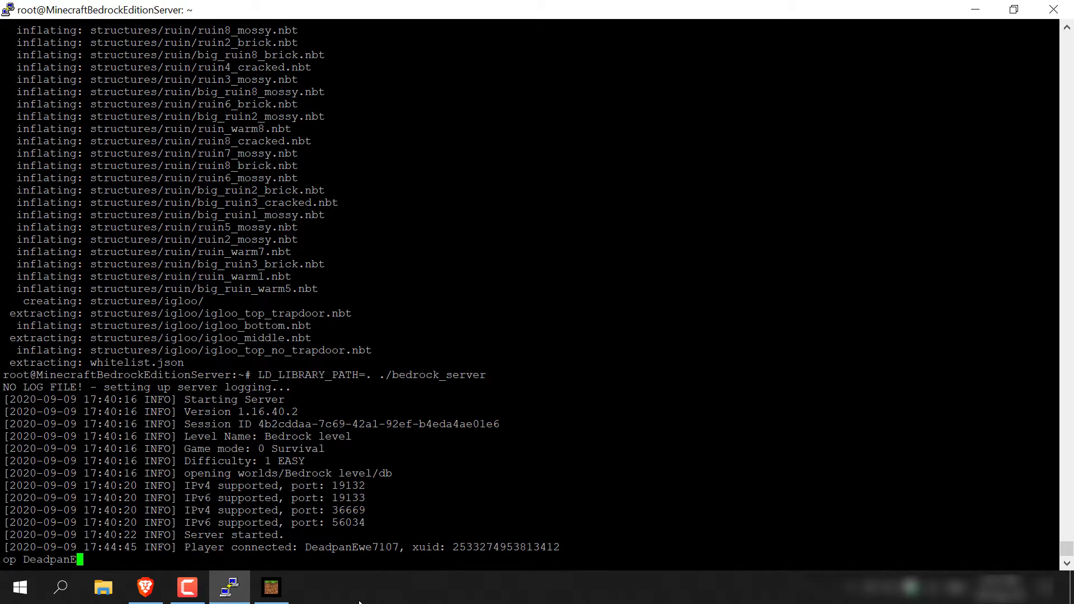
pyautogui.write('we7107')
pyautogui.press('Return')
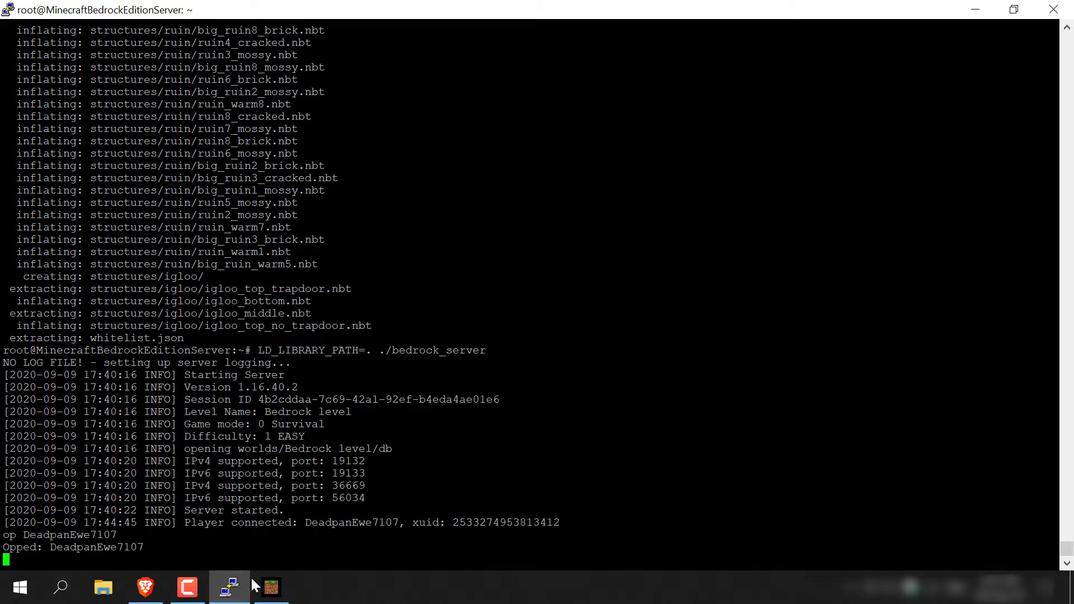
pyautogui.click(266, 597)
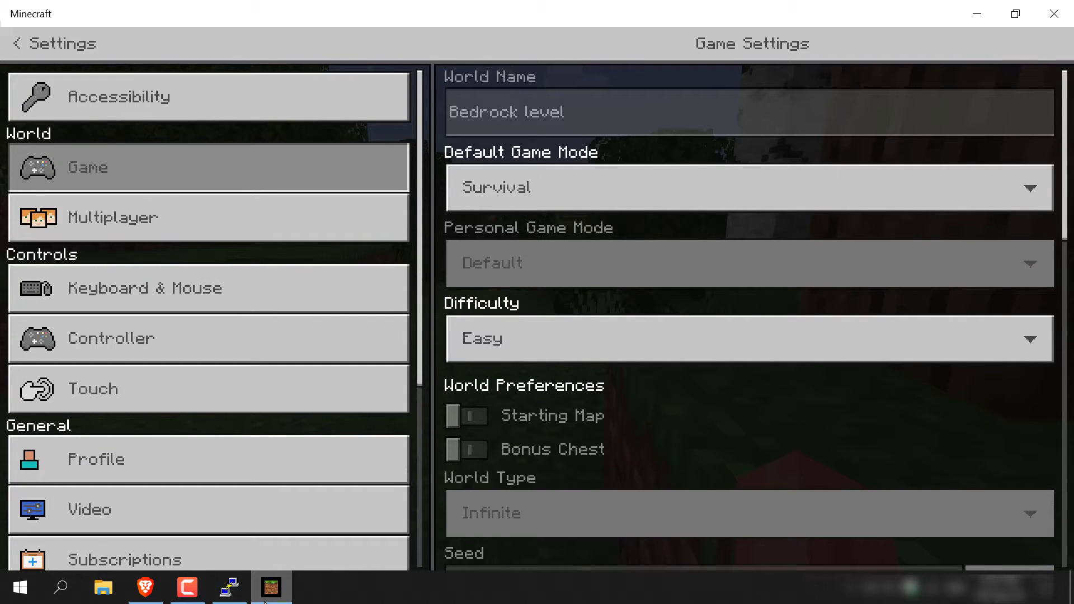
# Keep Survival as default game mode and confirm the player now has Operator permission level
pyautogui.click(599, 207)
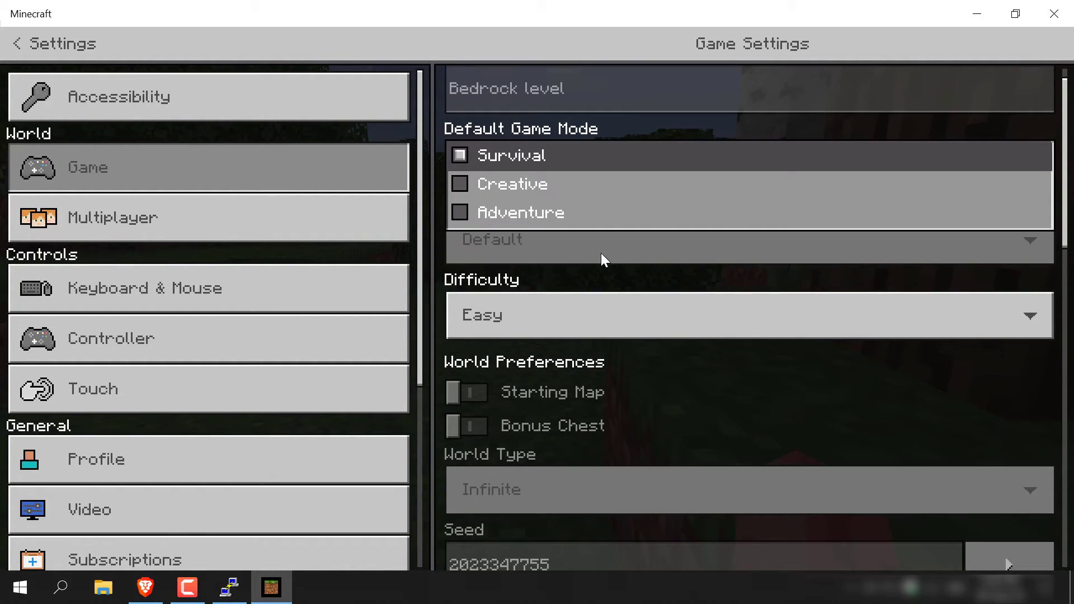
pyautogui.click(602, 258)
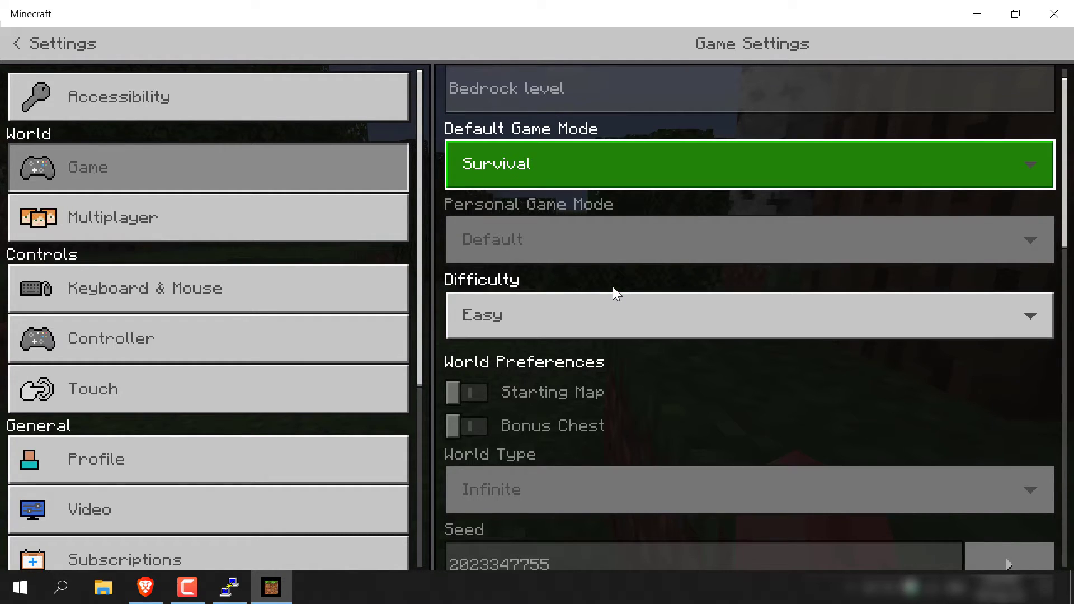
pyautogui.press('Escape')
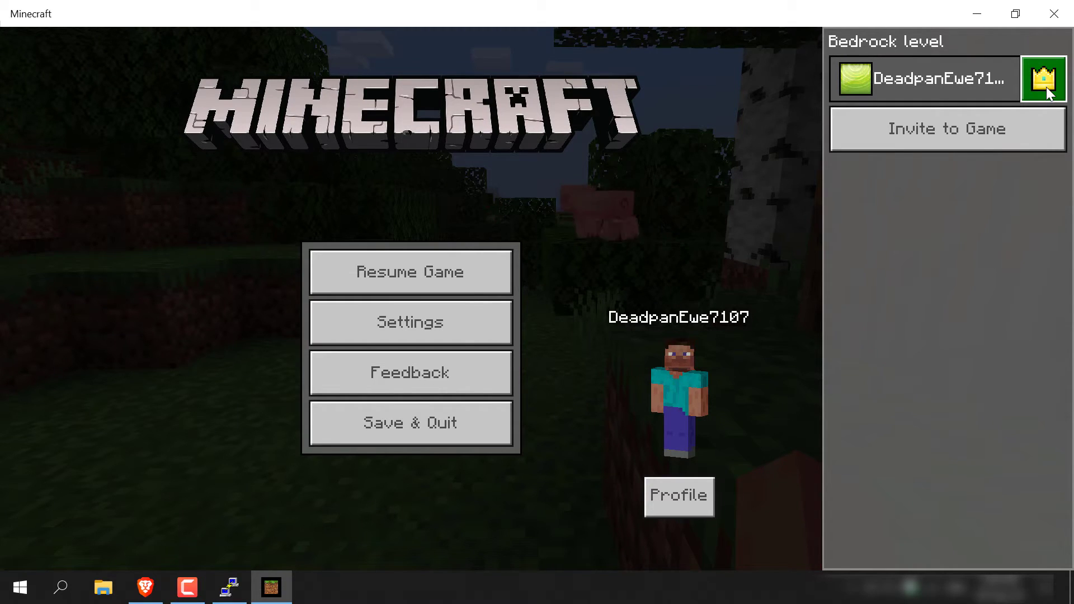
pyautogui.click(1046, 89)
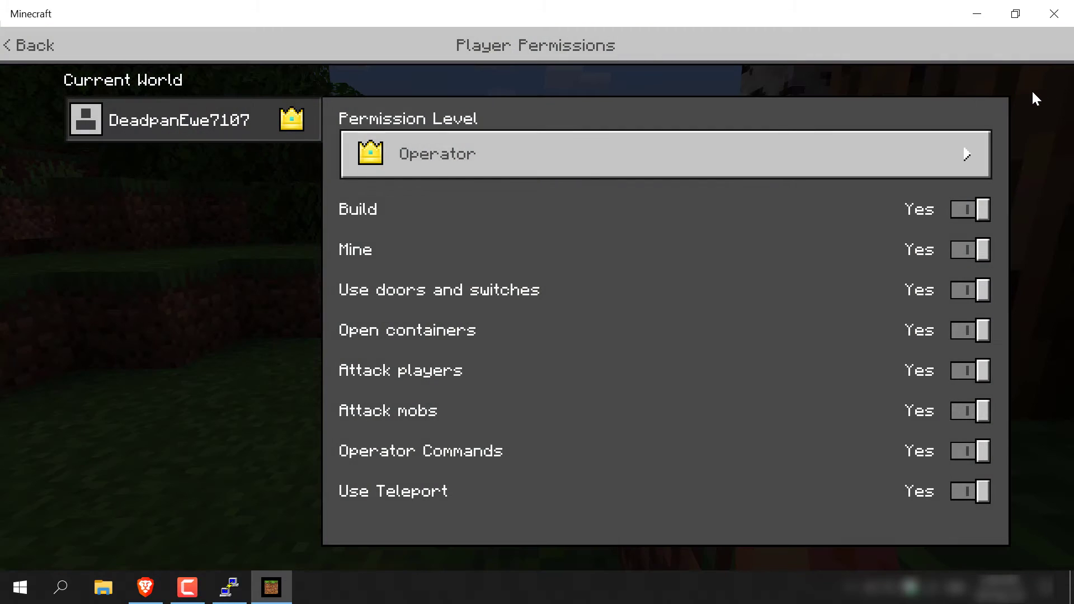
pyautogui.click(879, 163)
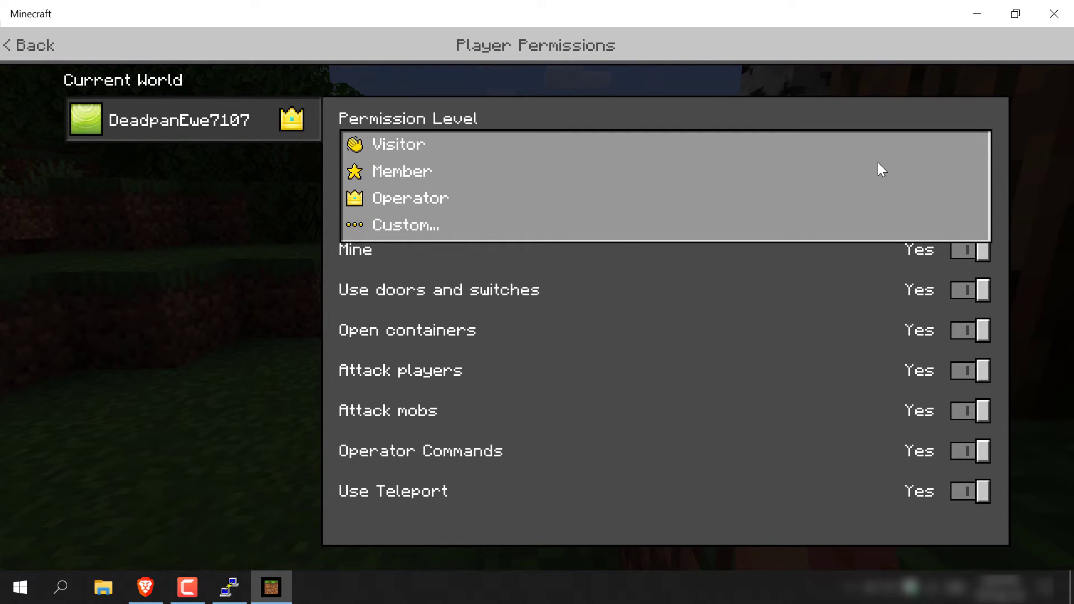
pyautogui.click(879, 164)
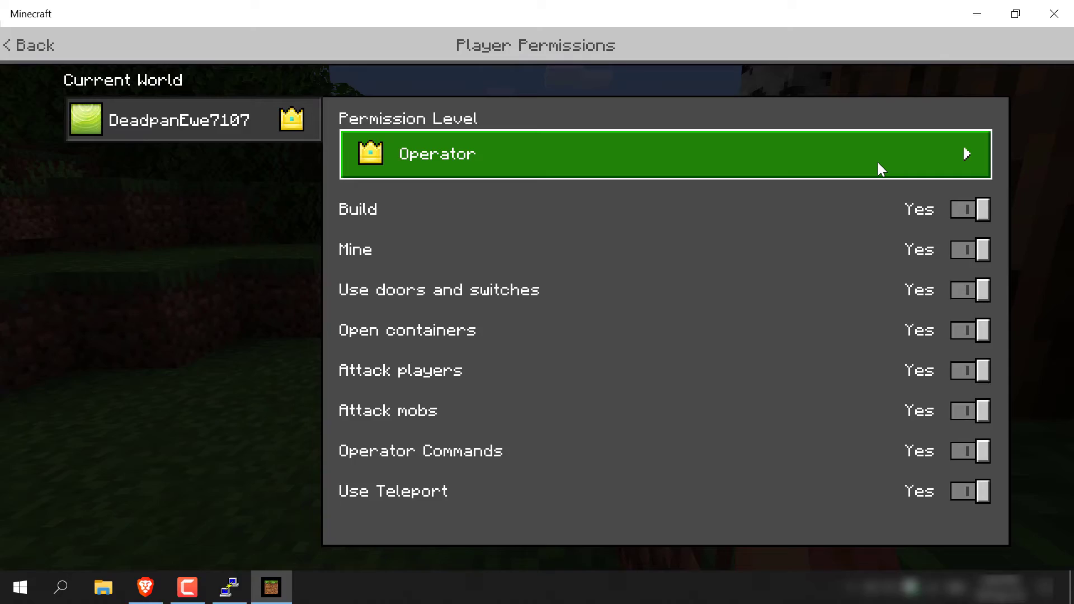
pyautogui.press('Escape')
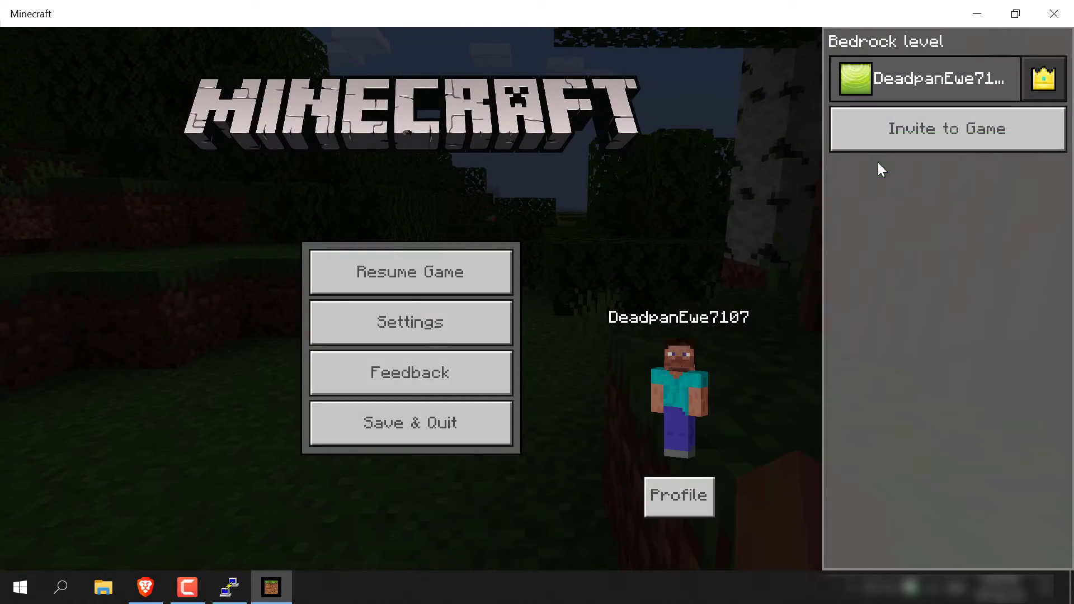
pyautogui.press('Escape')
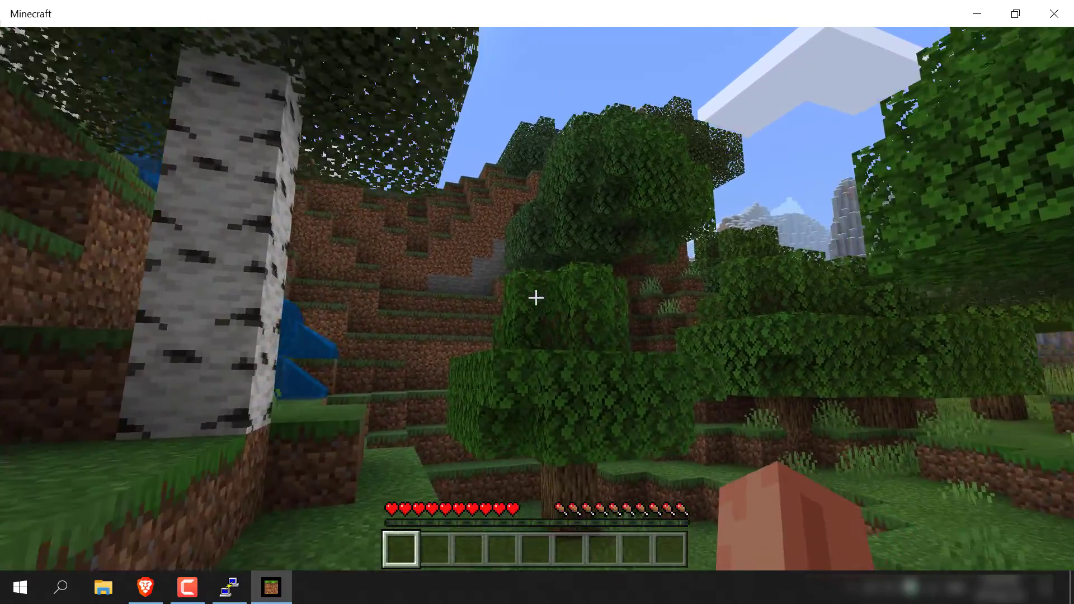
# Walk past the birch tree between the trees toward the field
pyautogui.press('w')
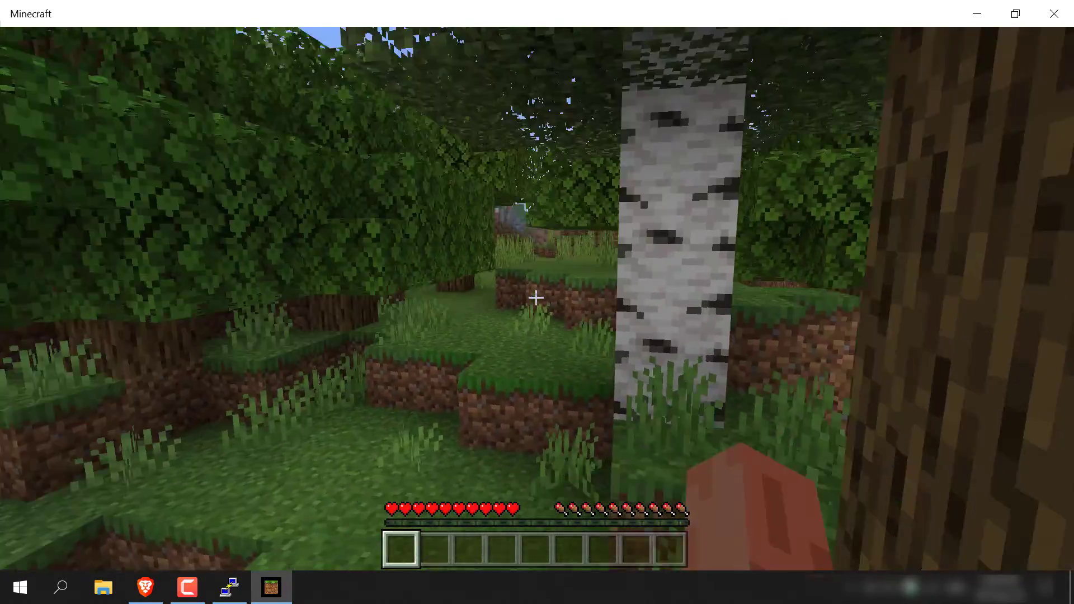
pyautogui.press('w')
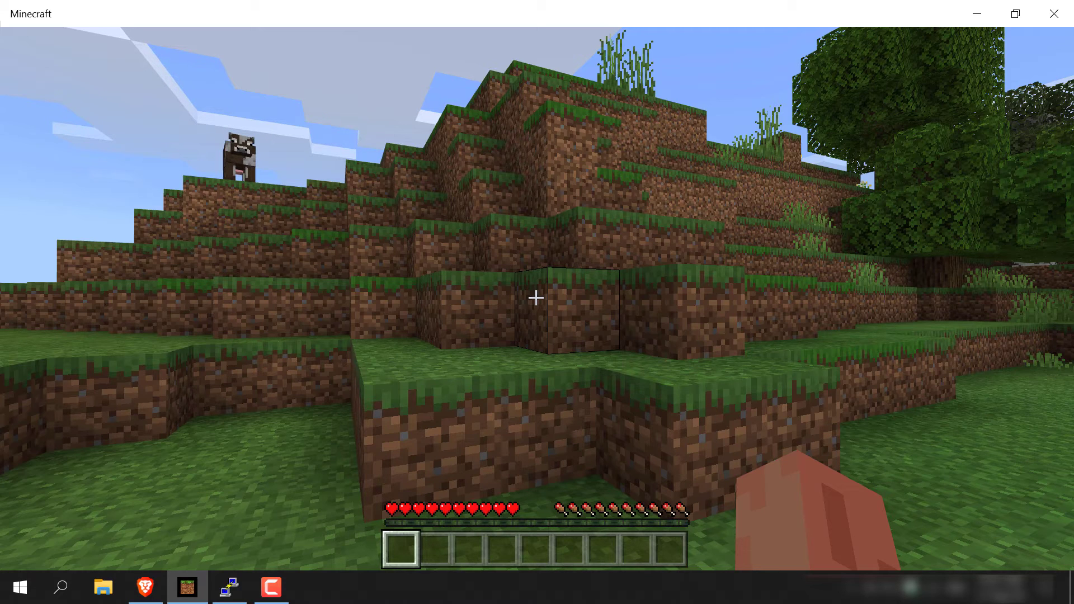
pyautogui.hotkey('alt', 'Tab')
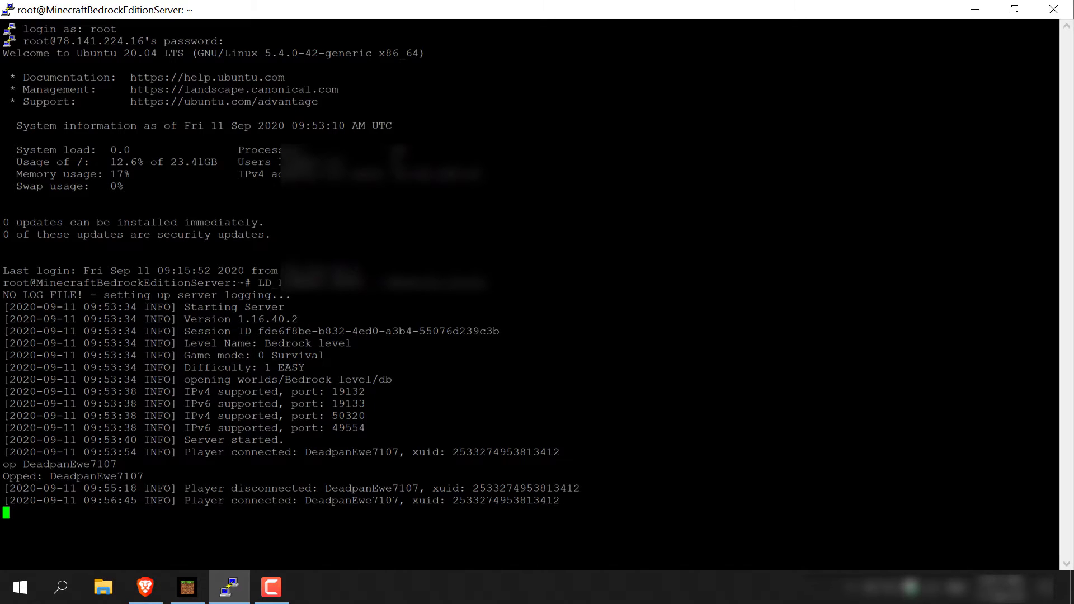
# Stop the Bedrock server, run apt install screen, and launch a GNU Screen session
pyautogui.write('stop')
pyautogui.press('Return')
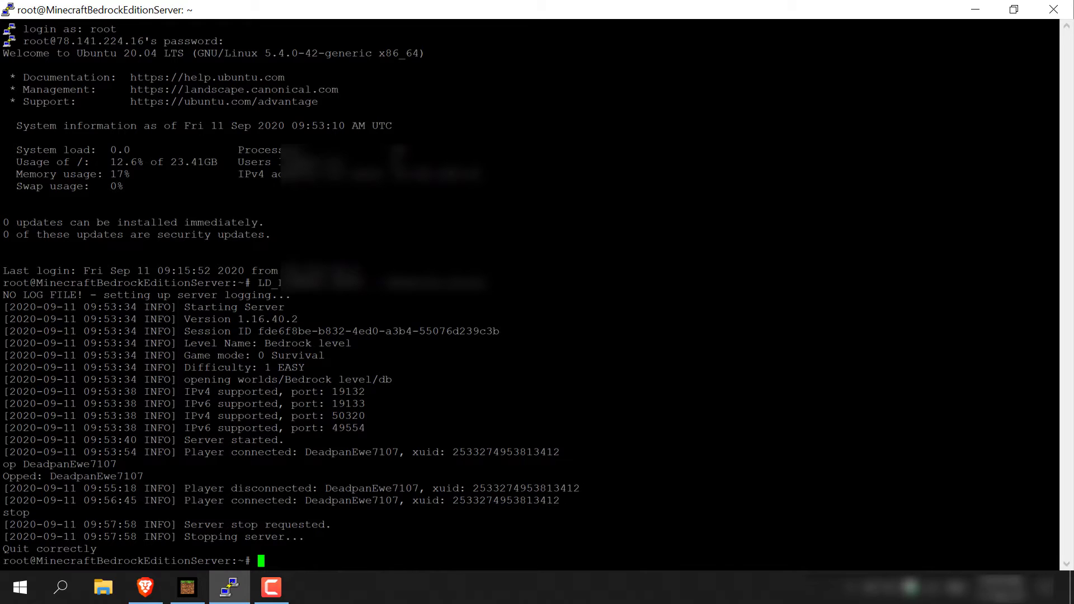
pyautogui.write('apt install screen')
pyautogui.press('Return')
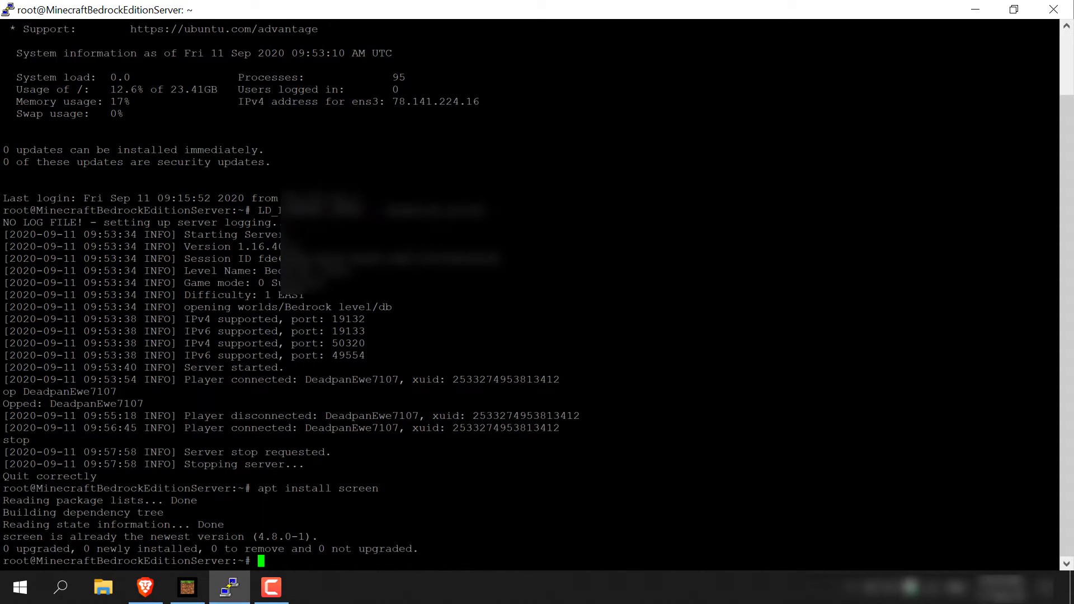
pyautogui.write('screen')
pyautogui.press('Return')
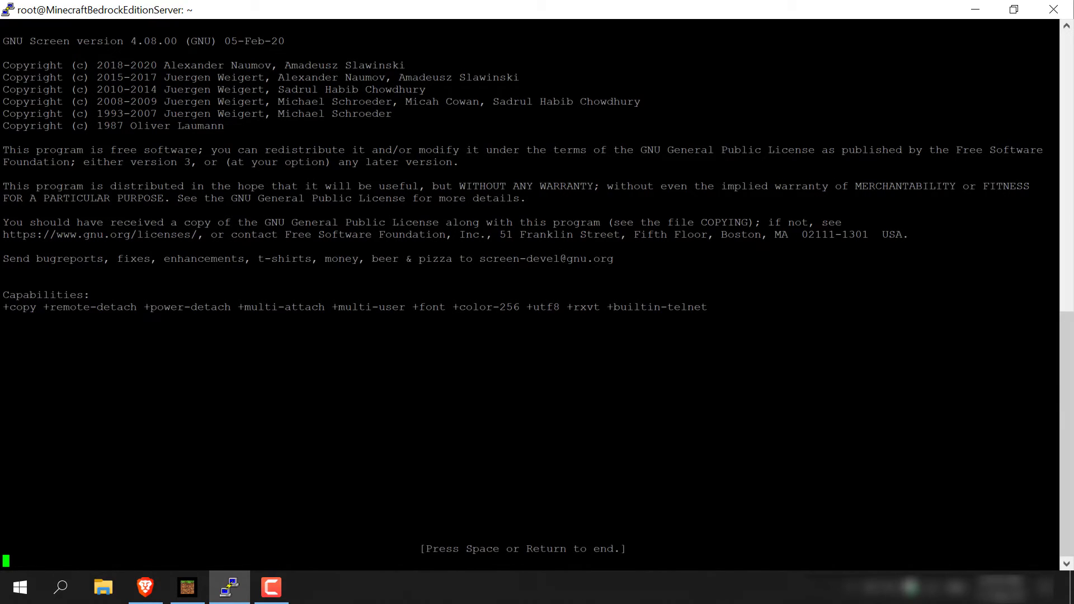
# Copy the Bedrock start command from the download page and run it inside screen
pyautogui.press('space')
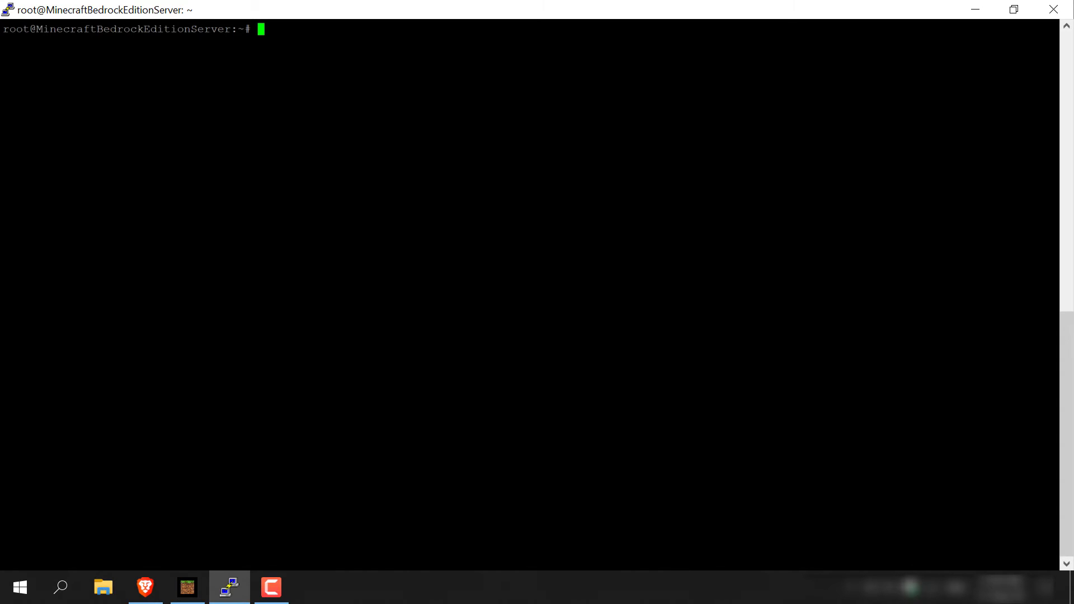
pyautogui.click(154, 598)
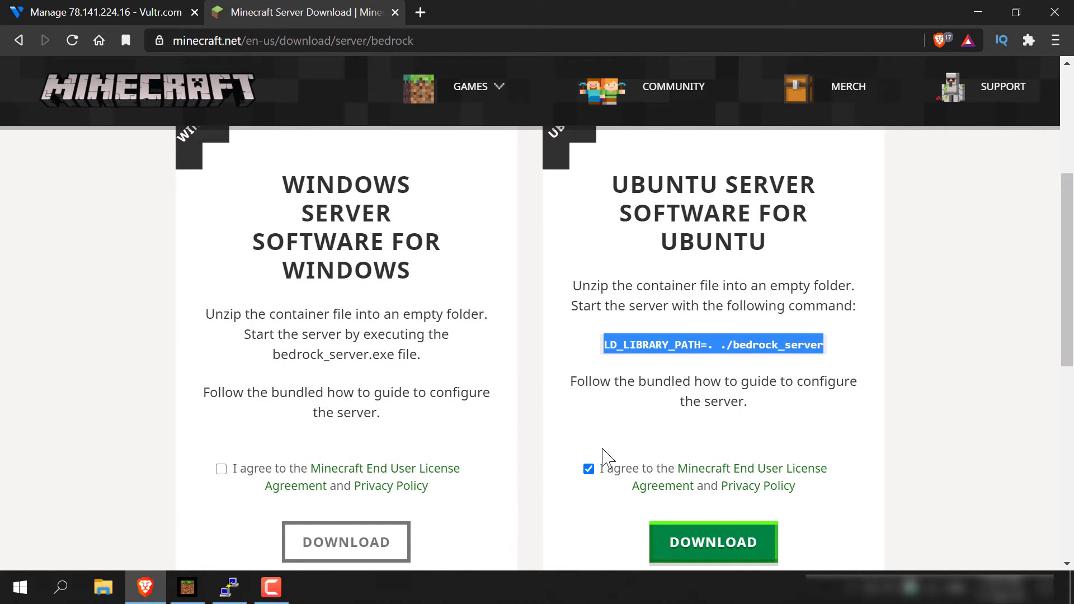
pyautogui.rightClick(697, 352)
pyautogui.click(700, 361)
pyautogui.click(230, 587)
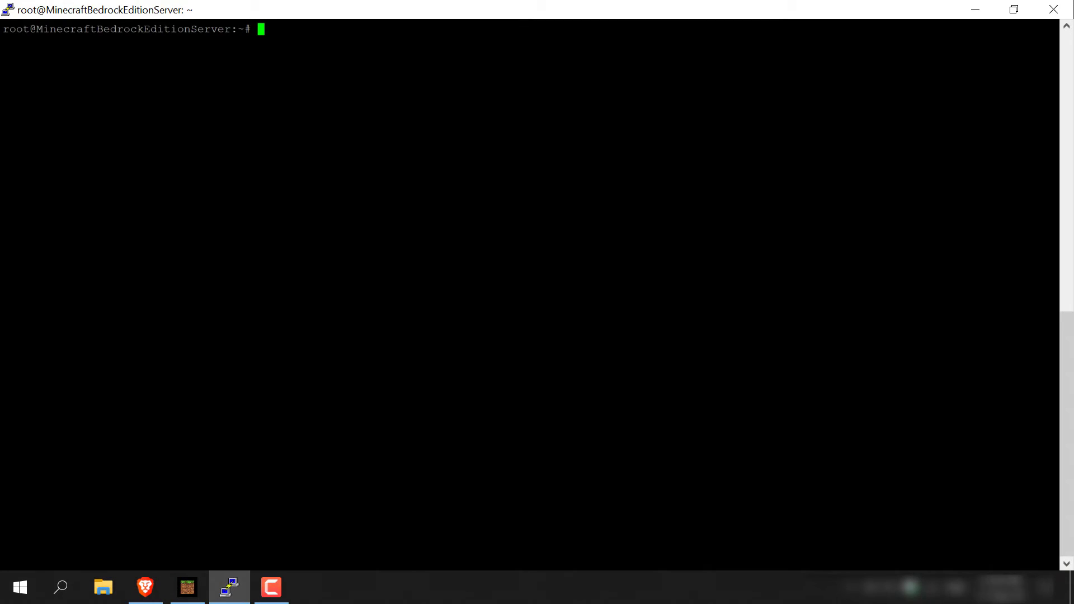
pyautogui.press('shift+Insert')
pyautogui.press('Return')
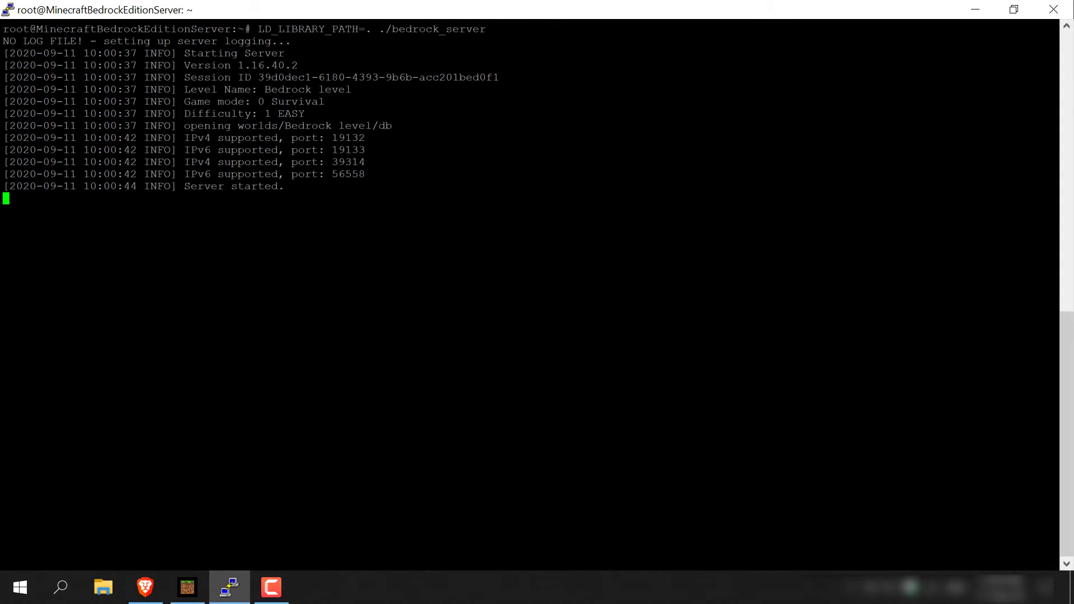
pyautogui.click(191, 563)
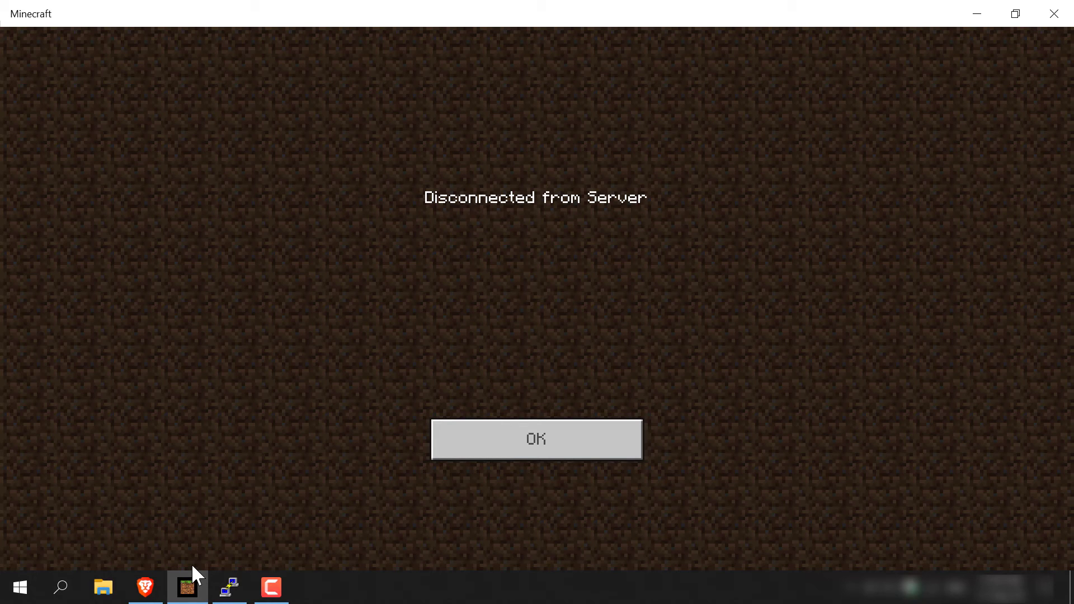
# Dismiss the disconnect notice, rejoin websplaining from the Servers tab, and pause in-world
pyautogui.click(562, 434)
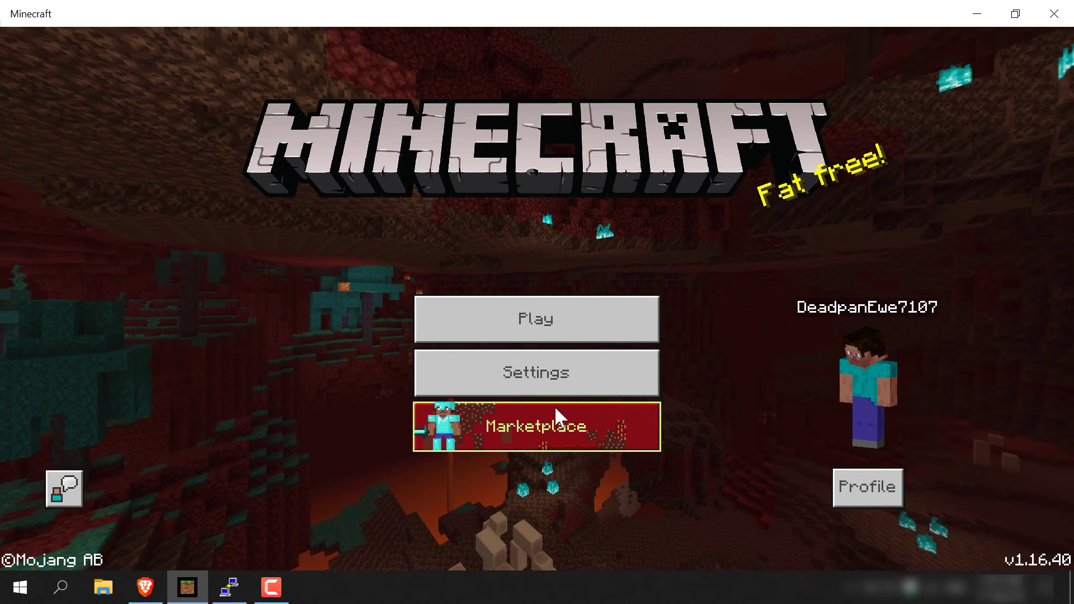
pyautogui.click(573, 315)
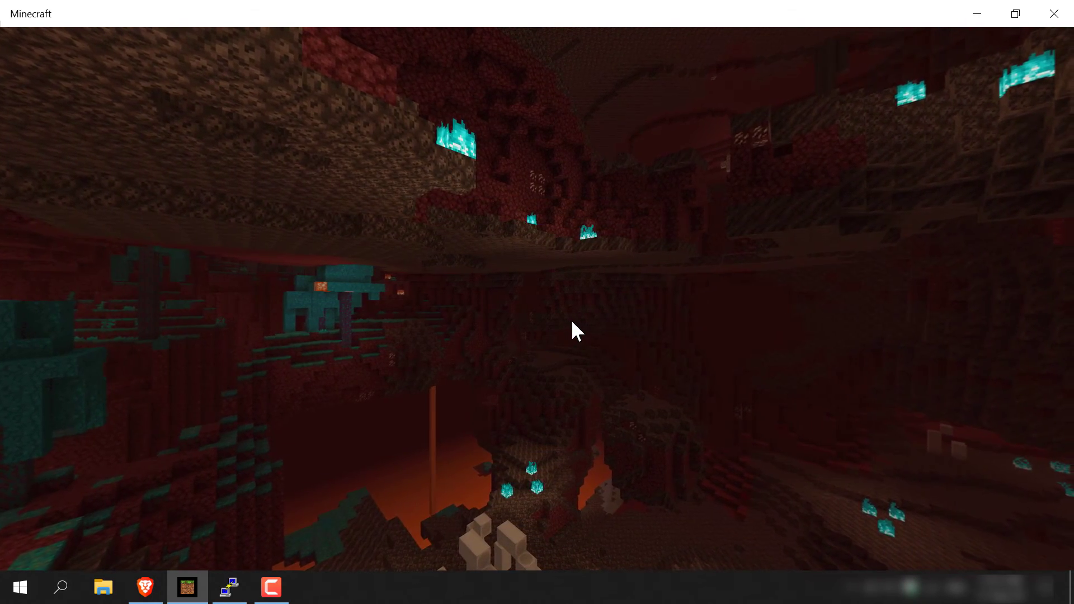
pyautogui.click(655, 84)
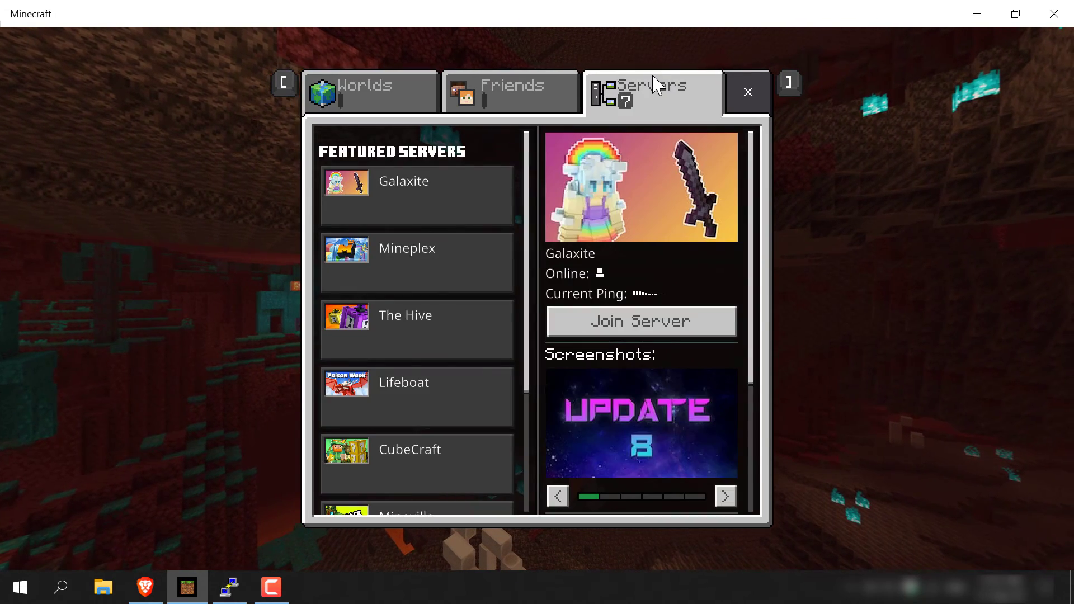
pyautogui.scroll(-3, 403, 244)
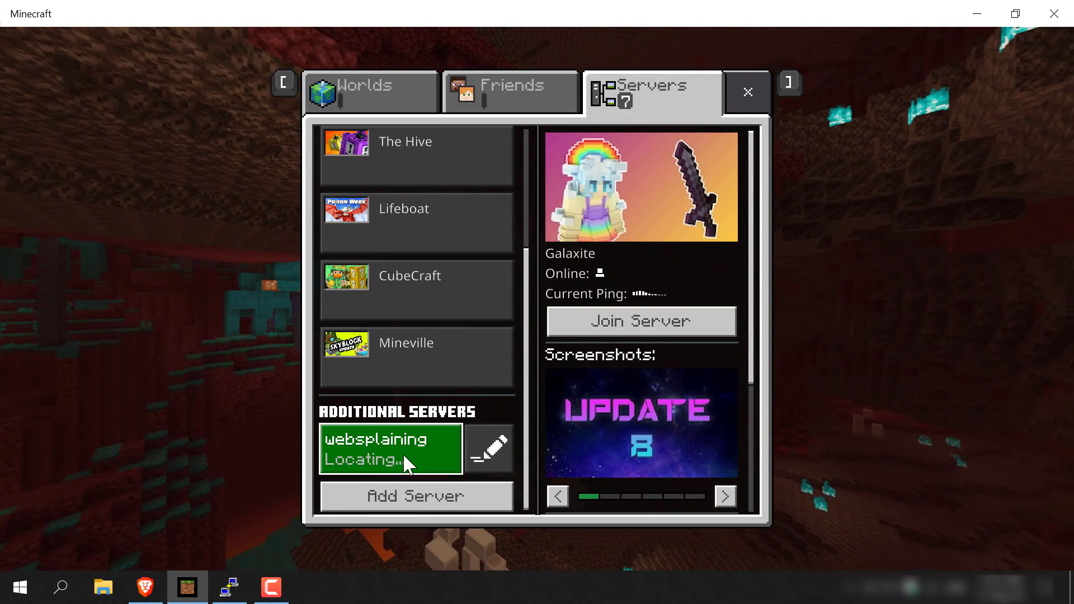
pyautogui.click(402, 453)
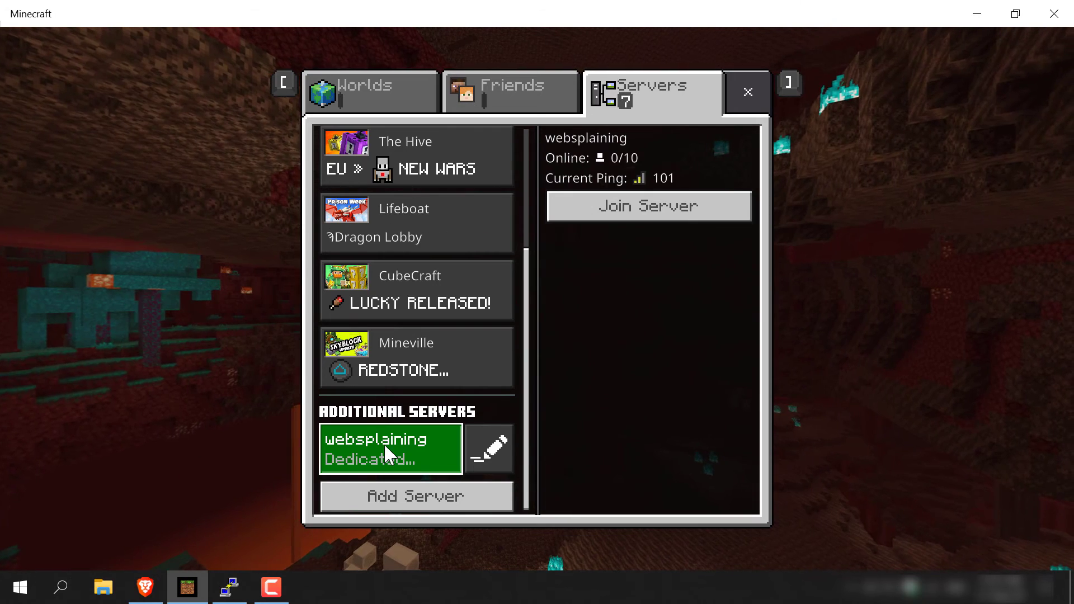
pyautogui.click(704, 204)
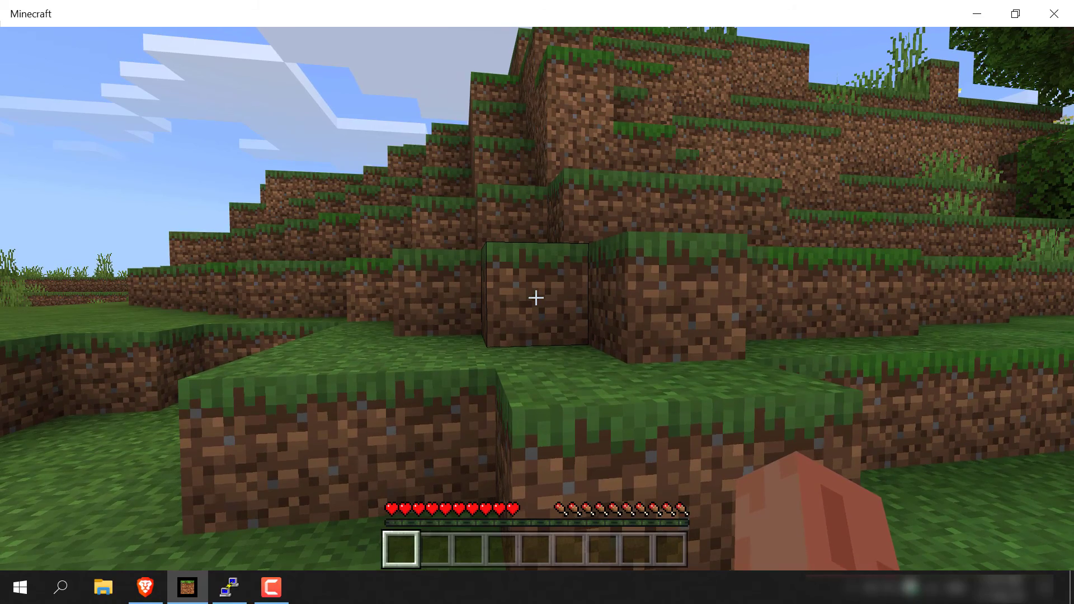
pyautogui.moveTo(537, 298)
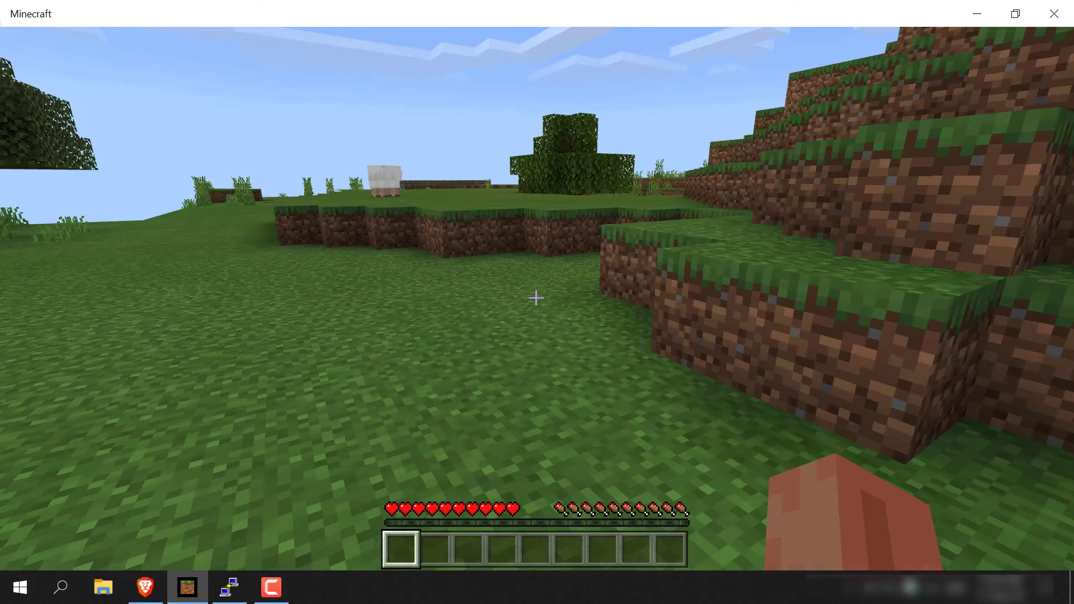
pyautogui.press('Escape')
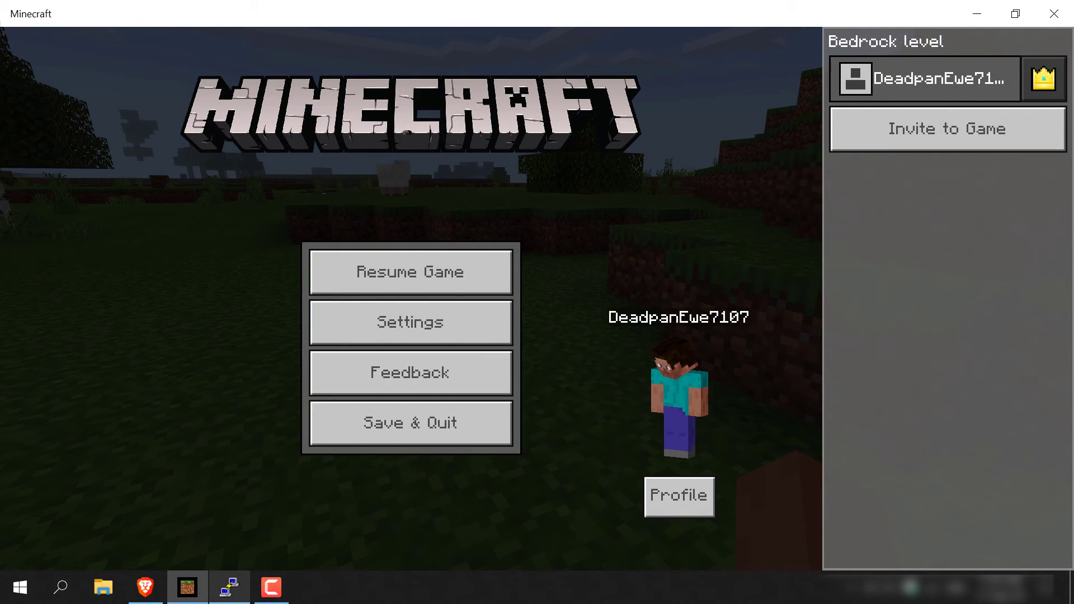
# Close the PuTTY window and confirm ending the session
pyautogui.click(222, 598)
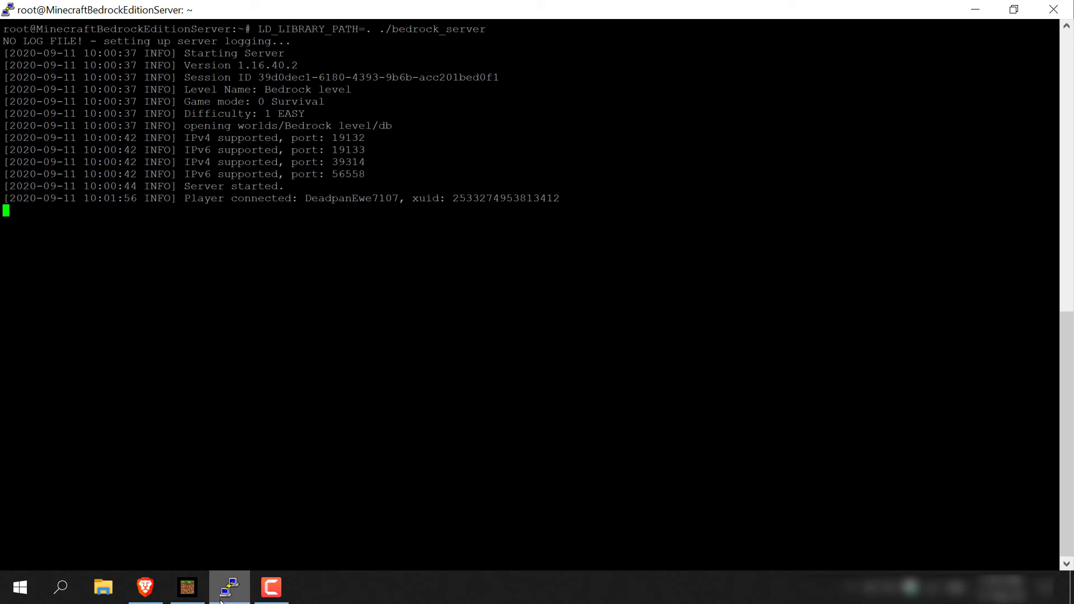
pyautogui.click(1053, 9)
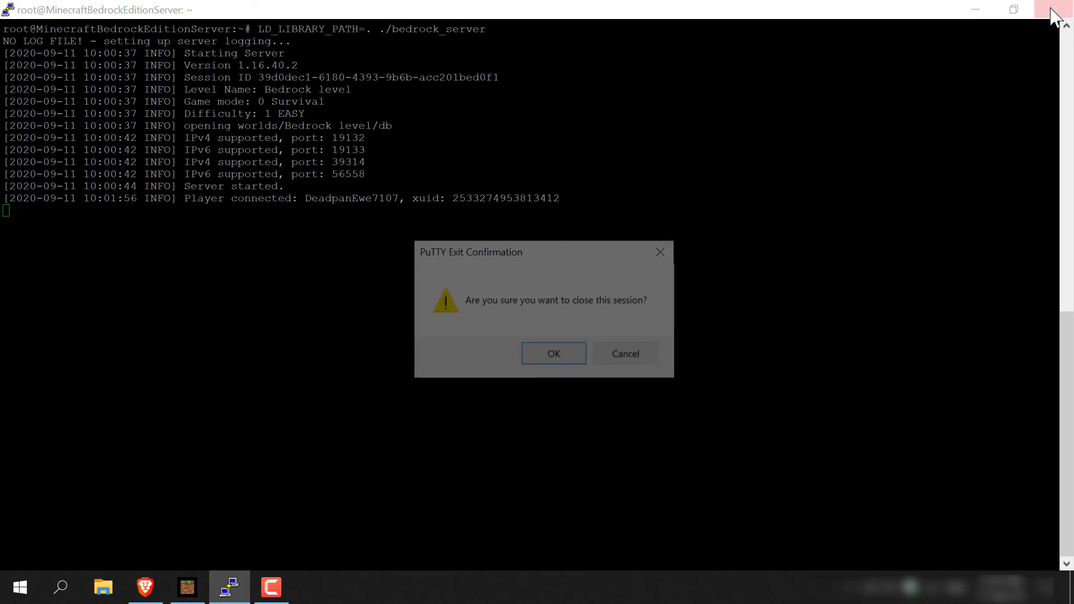
pyautogui.click(560, 354)
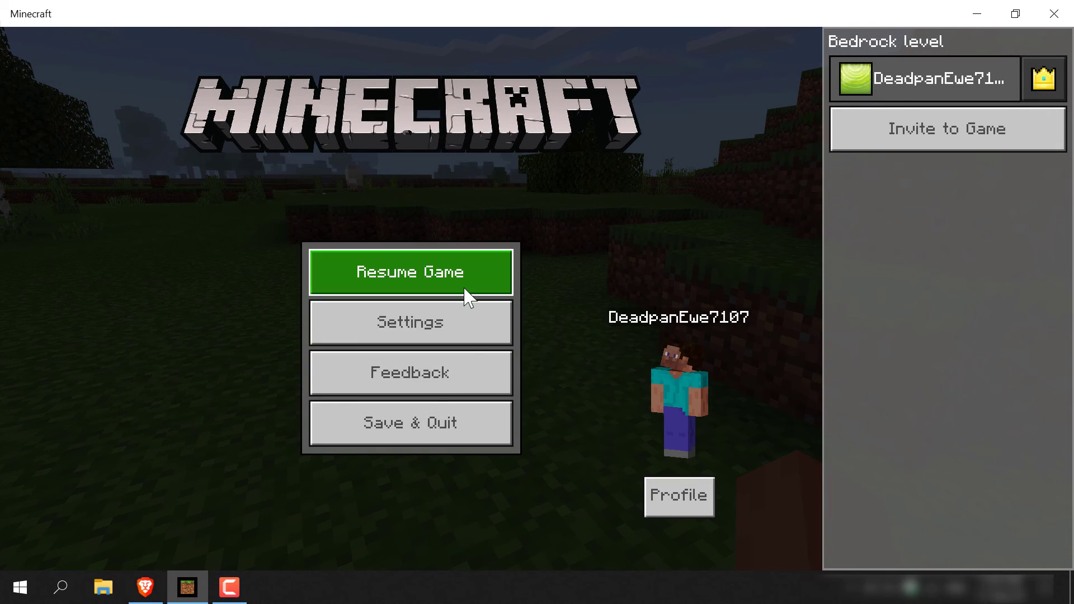
# Resume the game and walk forward and back near the grassy hill
pyautogui.click(464, 286)
pyautogui.moveTo(536, 298)
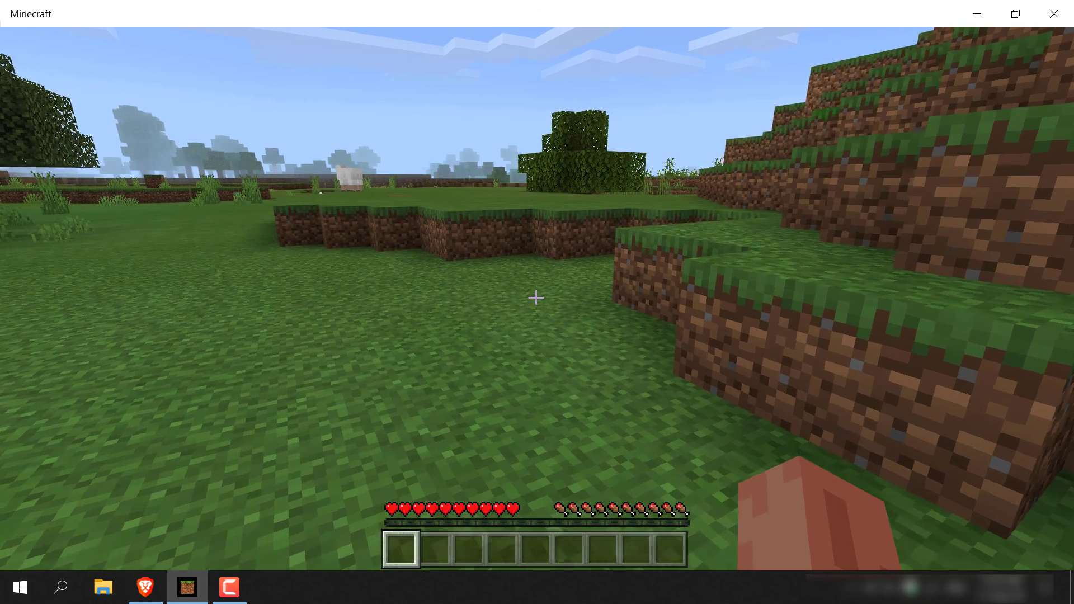
pyautogui.press('w')
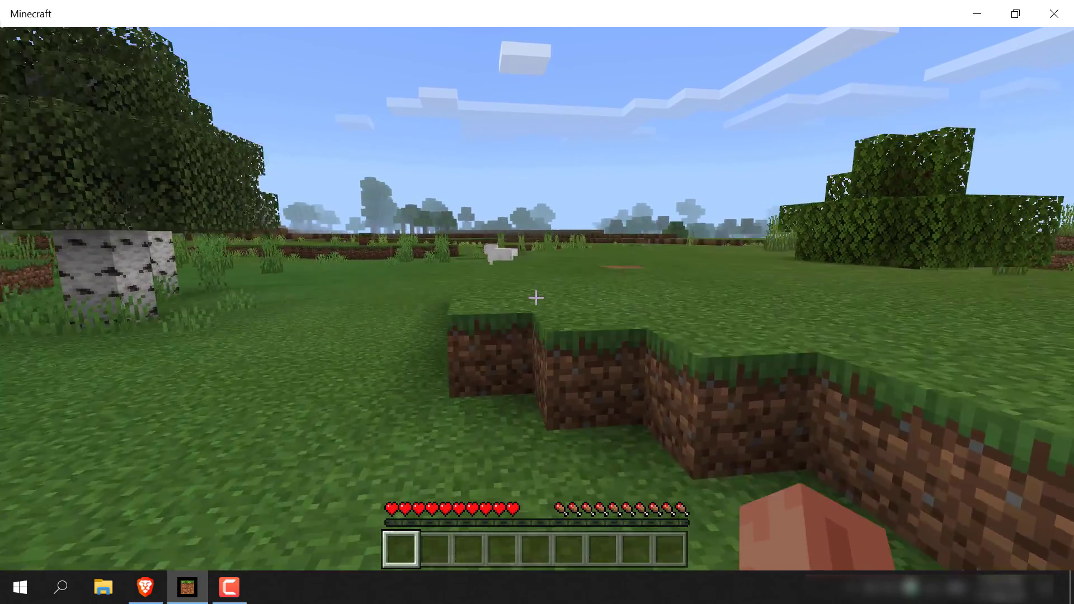
pyautogui.press('s')
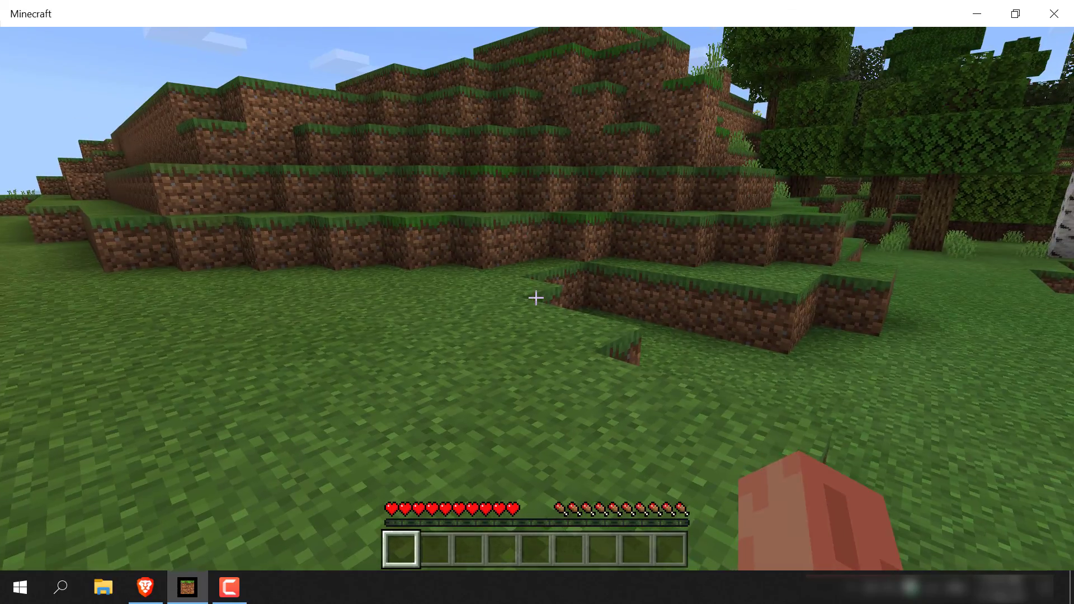